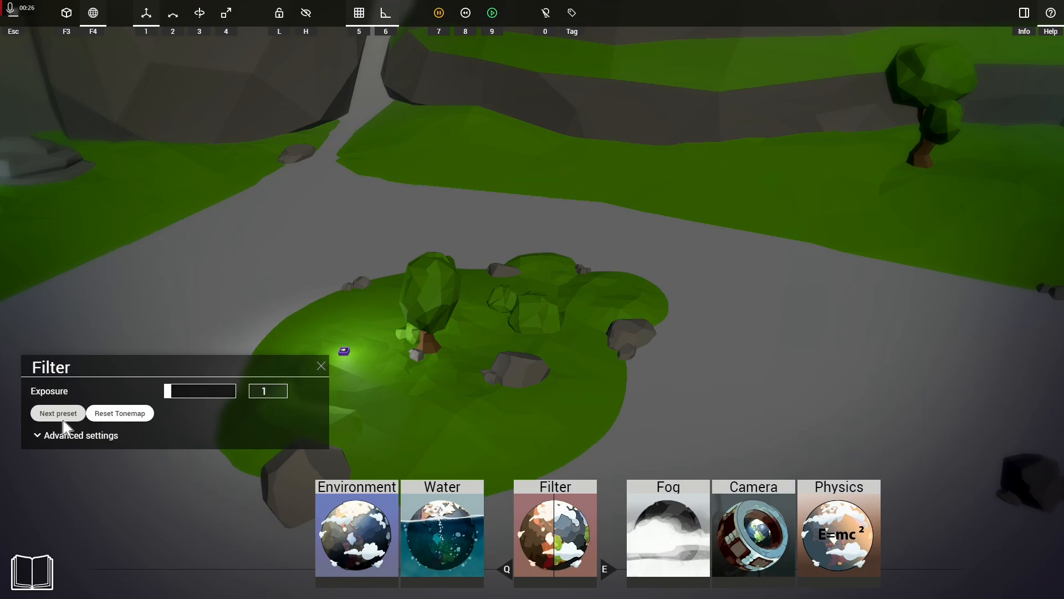
Step: Look through the advanced filter settings and the Environment settings, including the Skydome options
{"action": "left_click", "coordinate": [52, 435]}
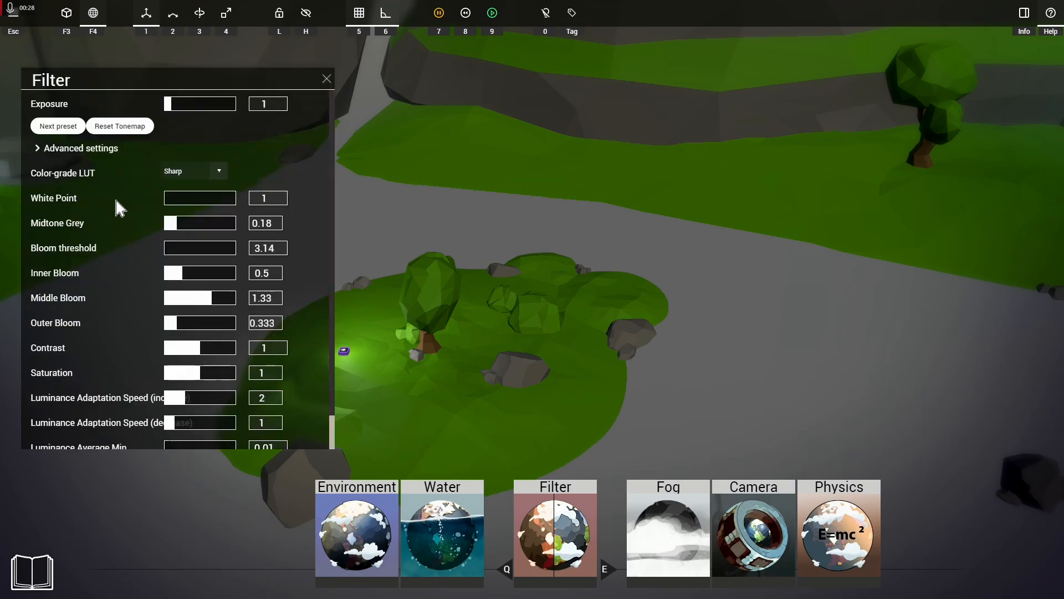
{"action": "scroll", "coordinate": [103, 239], "scroll_direction": "down", "scroll_amount": 1}
{"action": "scroll", "coordinate": [108, 280], "scroll_direction": "up", "scroll_amount": 1}
{"action": "left_click", "coordinate": [370, 533]}
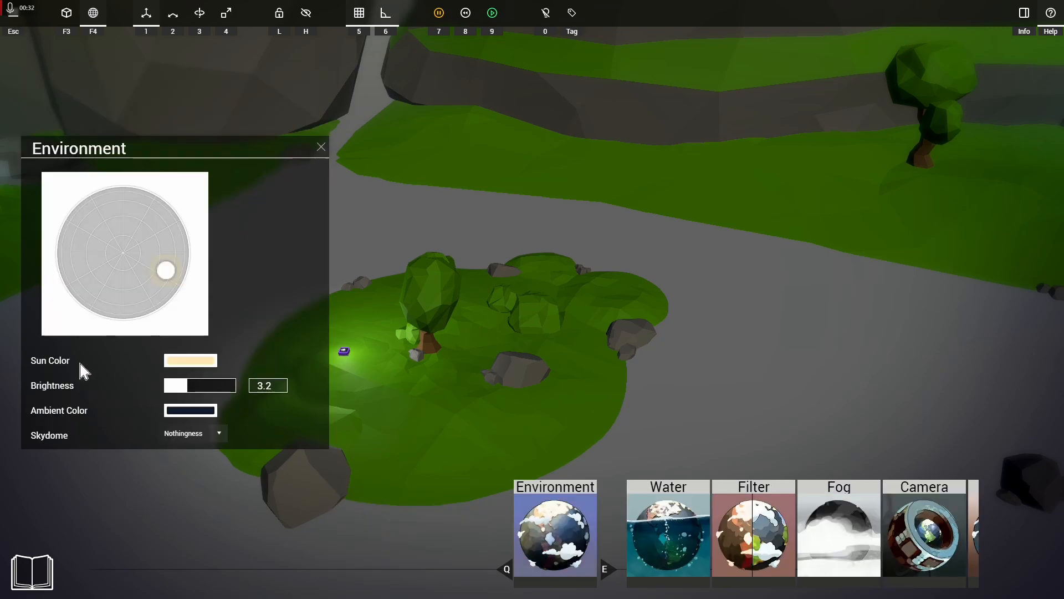
{"action": "left_click", "coordinate": [210, 438]}
{"action": "scroll", "coordinate": [192, 509], "scroll_direction": "up", "scroll_amount": 2}
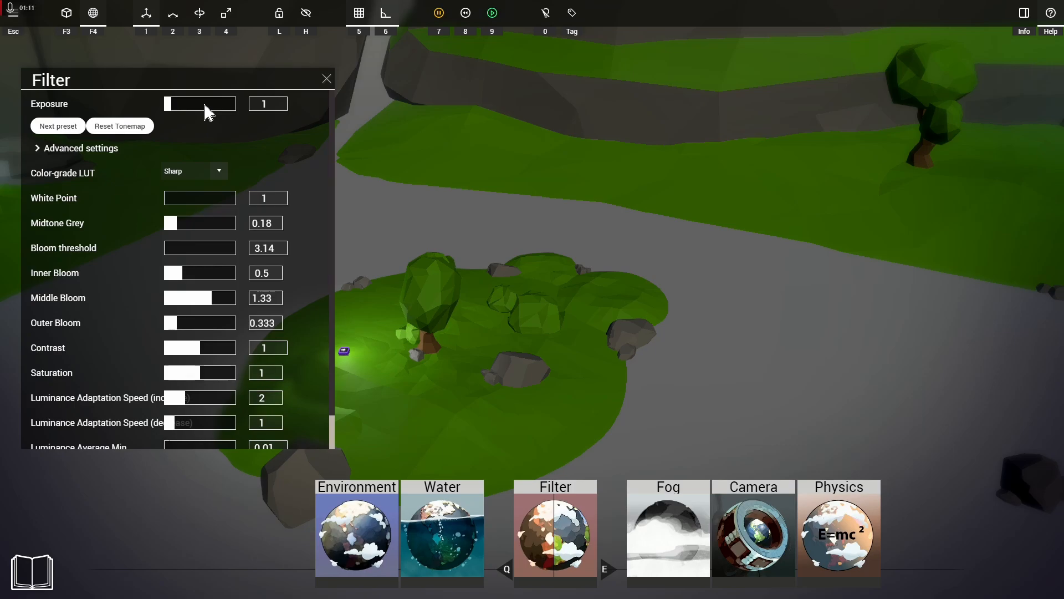
Step: Cycle through the filter presets twice, ending on the preset that uses the Photo color-grade LUT
{"action": "left_click", "coordinate": [58, 129]}
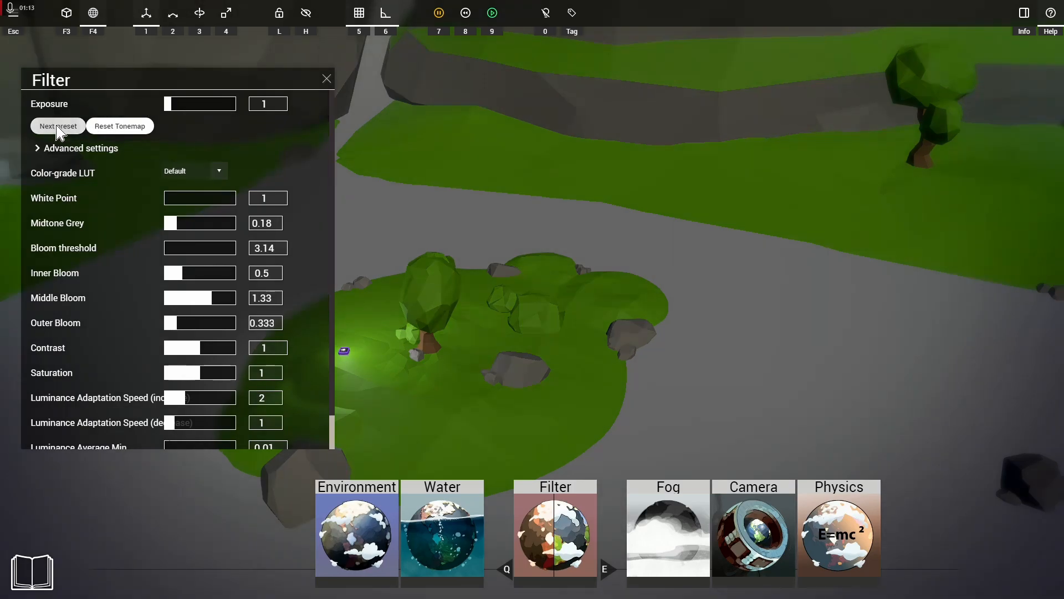
{"action": "left_click", "coordinate": [59, 129]}
{"action": "left_click", "coordinate": [58, 129]}
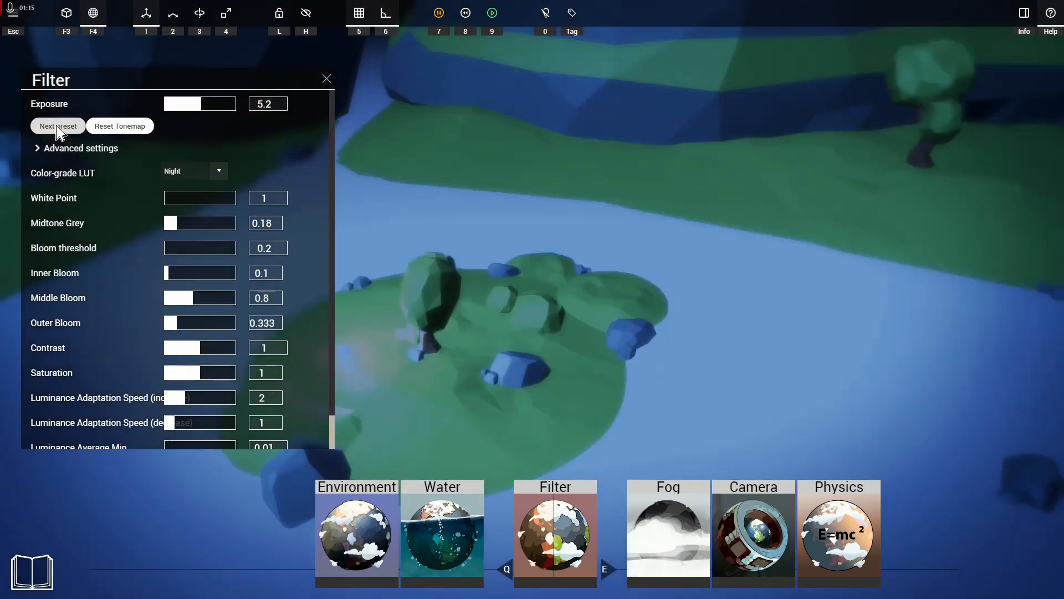
{"action": "left_click", "coordinate": [59, 129]}
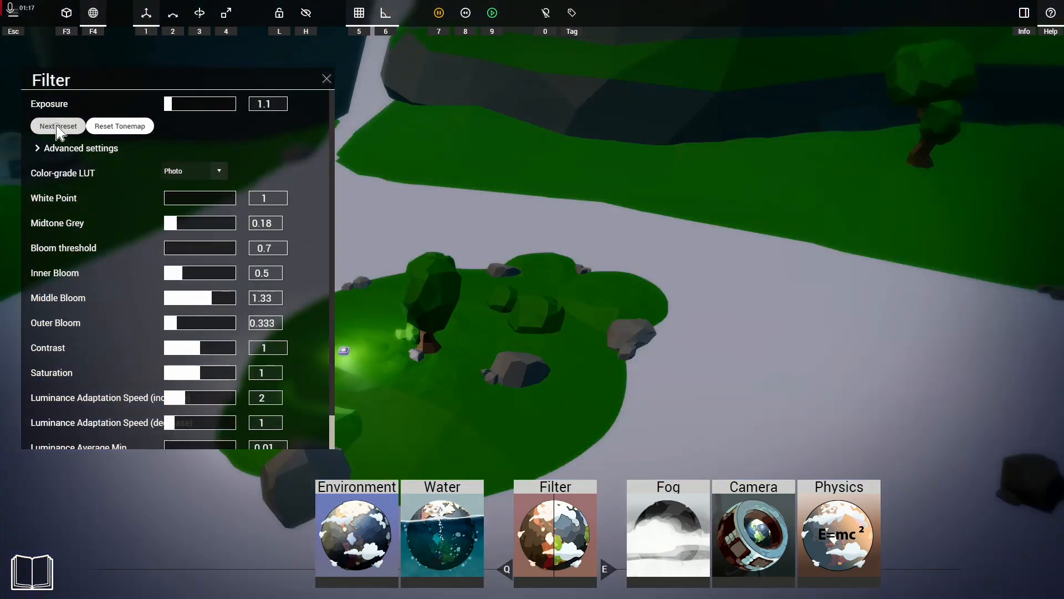
{"action": "left_click", "coordinate": [58, 129]}
{"action": "left_click", "coordinate": [59, 130]}
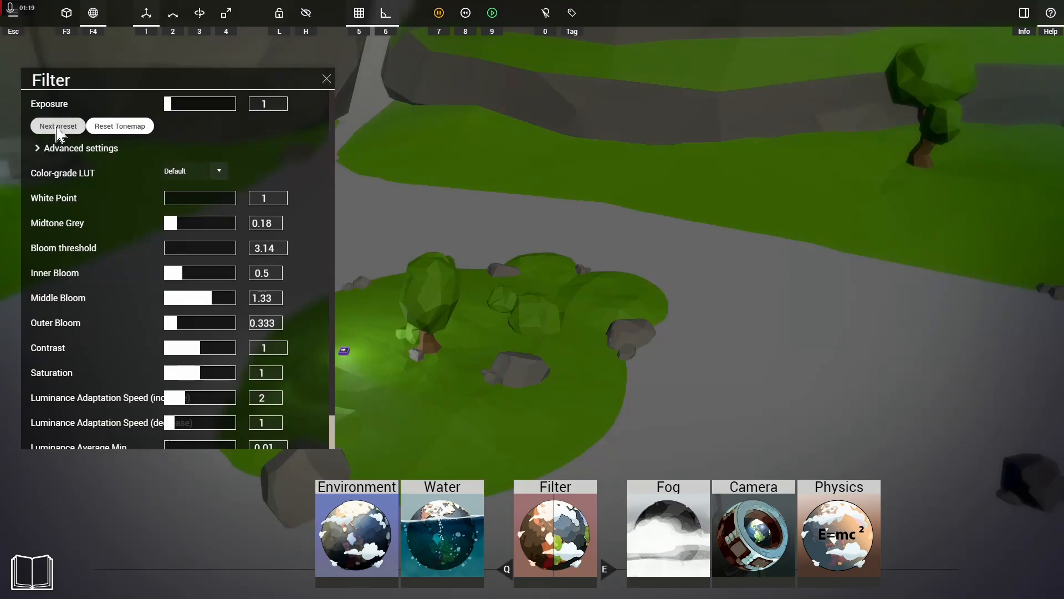
{"action": "left_click", "coordinate": [59, 129]}
{"action": "left_click", "coordinate": [59, 129]}
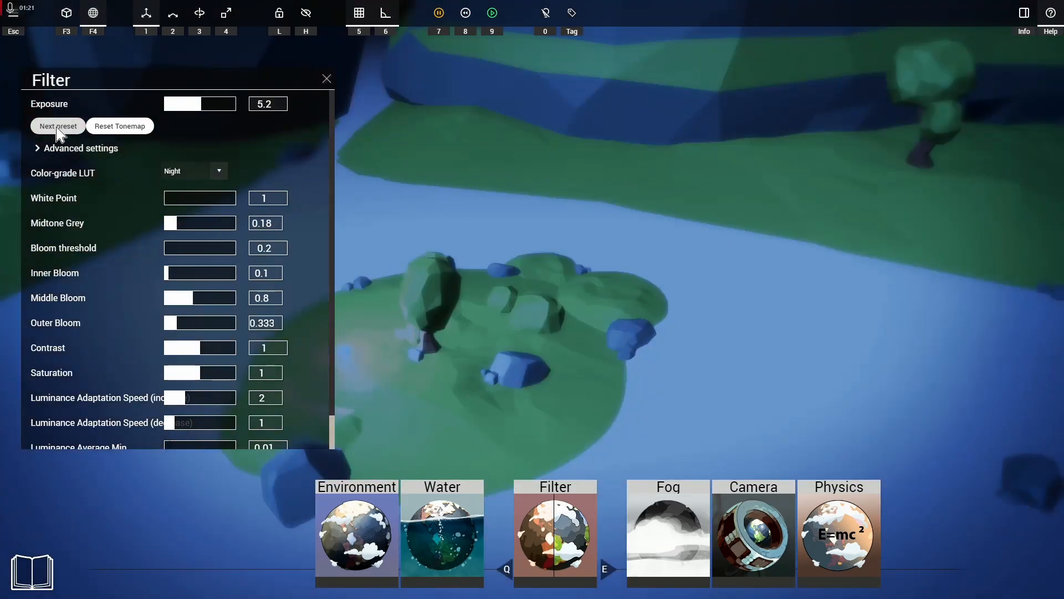
{"action": "left_click", "coordinate": [58, 129]}
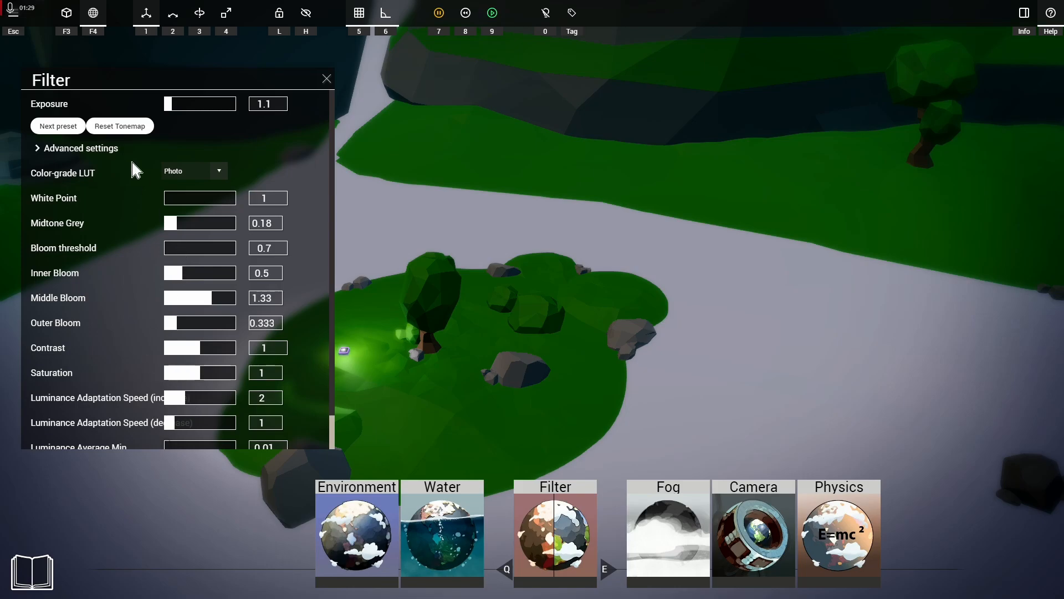
Step: Reset the filter's tonemap, then collapse and re-expand the advanced settings
{"action": "left_click", "coordinate": [117, 129]}
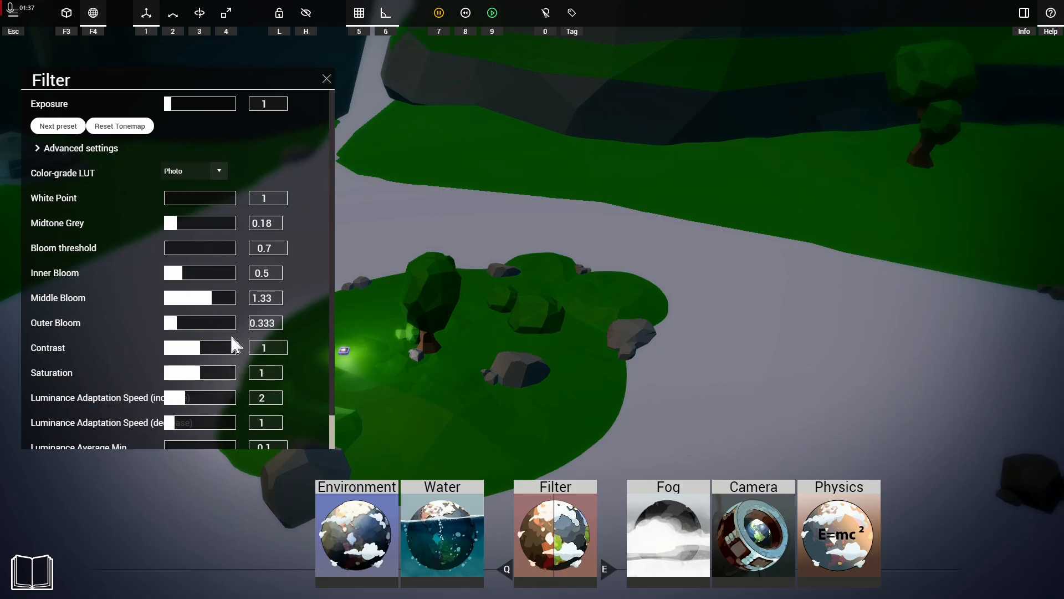
{"action": "left_click", "coordinate": [54, 149]}
{"action": "left_click", "coordinate": [53, 436]}
Step: Try the Jungle, Night and Warm color-grade LUTs on the scene
{"action": "left_click", "coordinate": [214, 176]}
{"action": "left_click", "coordinate": [186, 206]}
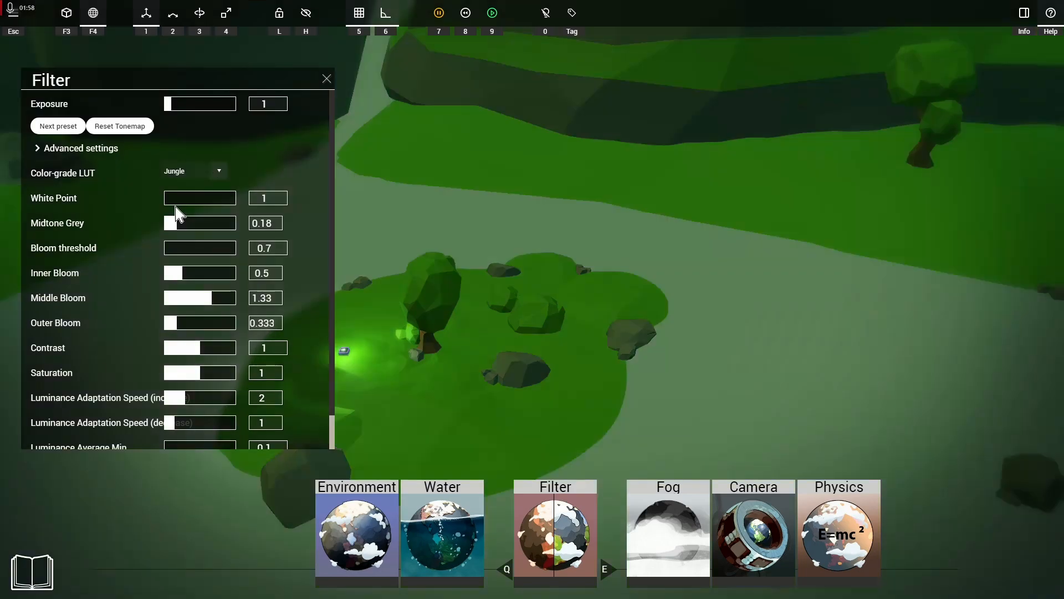
{"action": "left_click", "coordinate": [216, 180]}
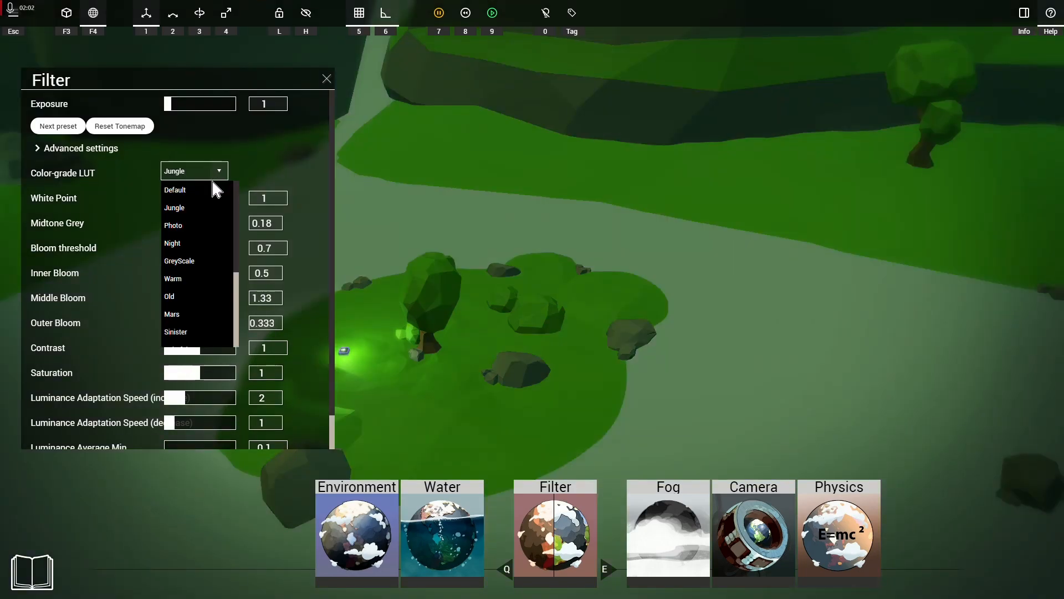
{"action": "left_click", "coordinate": [187, 243]}
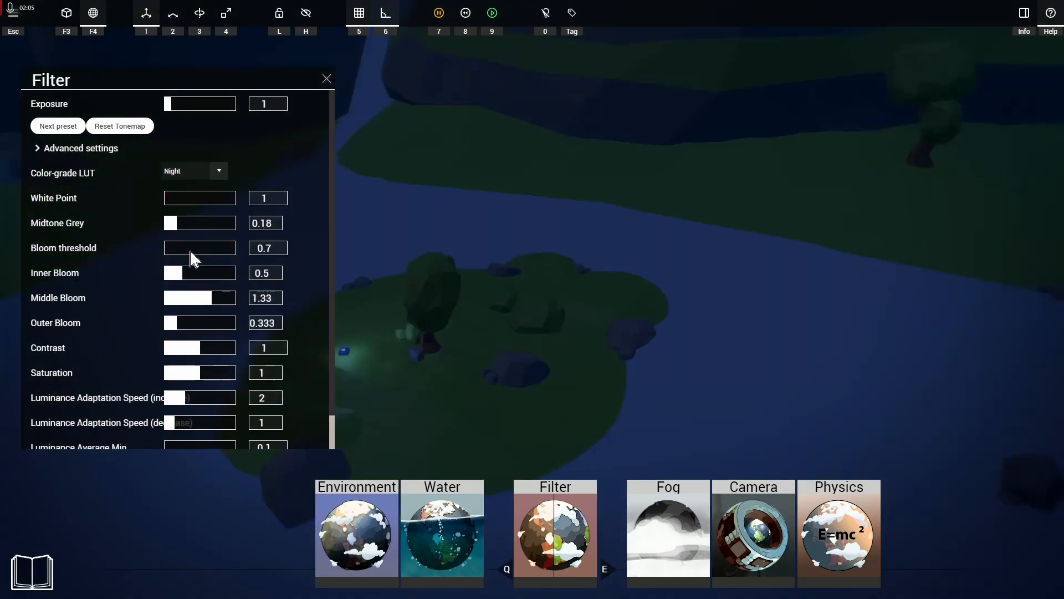
{"action": "left_click", "coordinate": [210, 171]}
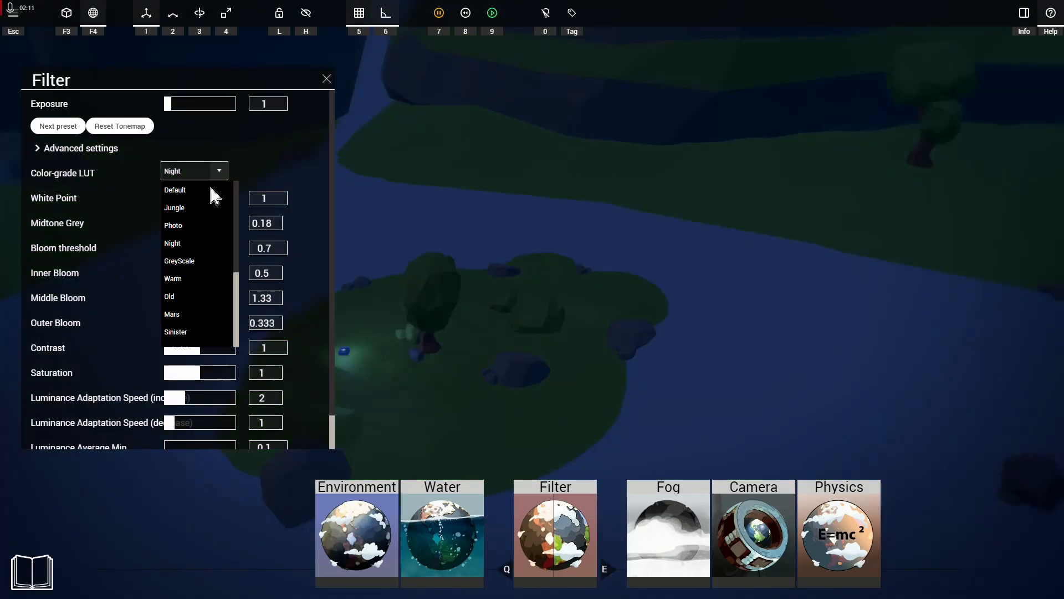
{"action": "left_click", "coordinate": [202, 278]}
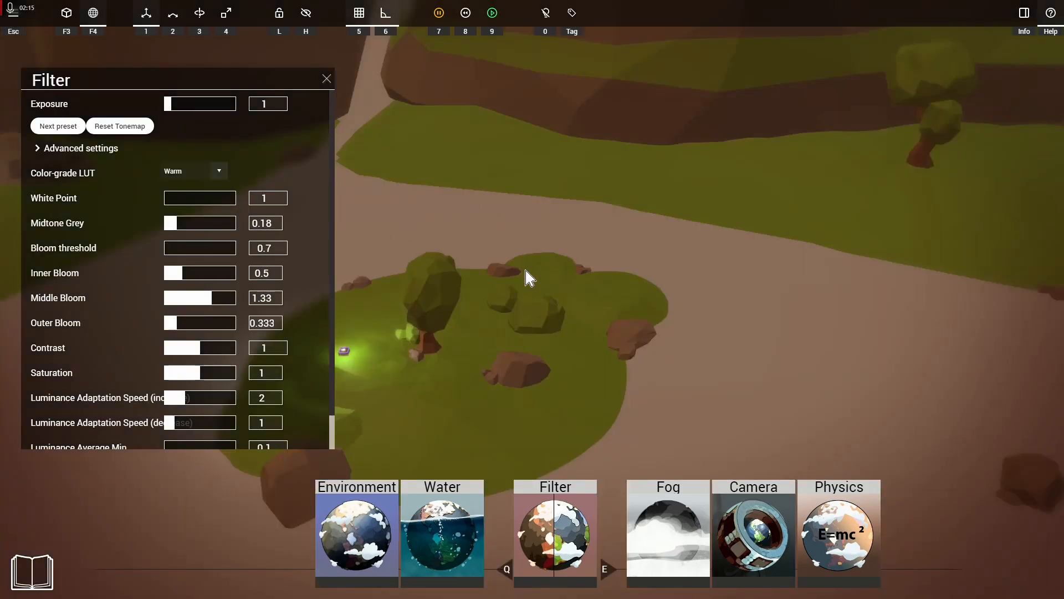
Step: Try the Sinister color-grade LUT and set the LUT to Default
{"action": "left_click", "coordinate": [202, 172]}
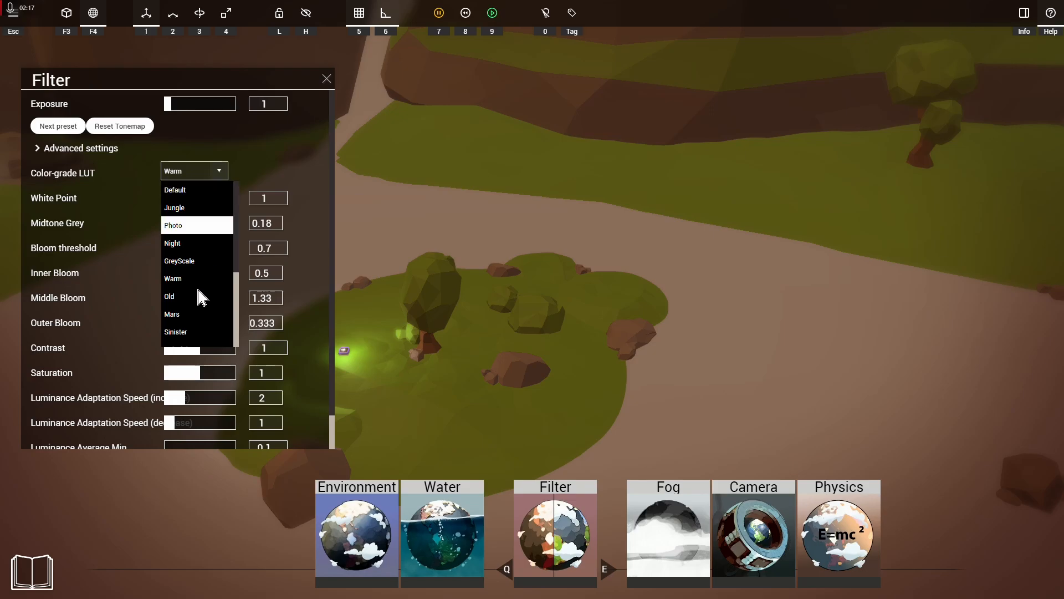
{"action": "left_click", "coordinate": [175, 326]}
{"action": "left_click", "coordinate": [182, 175]}
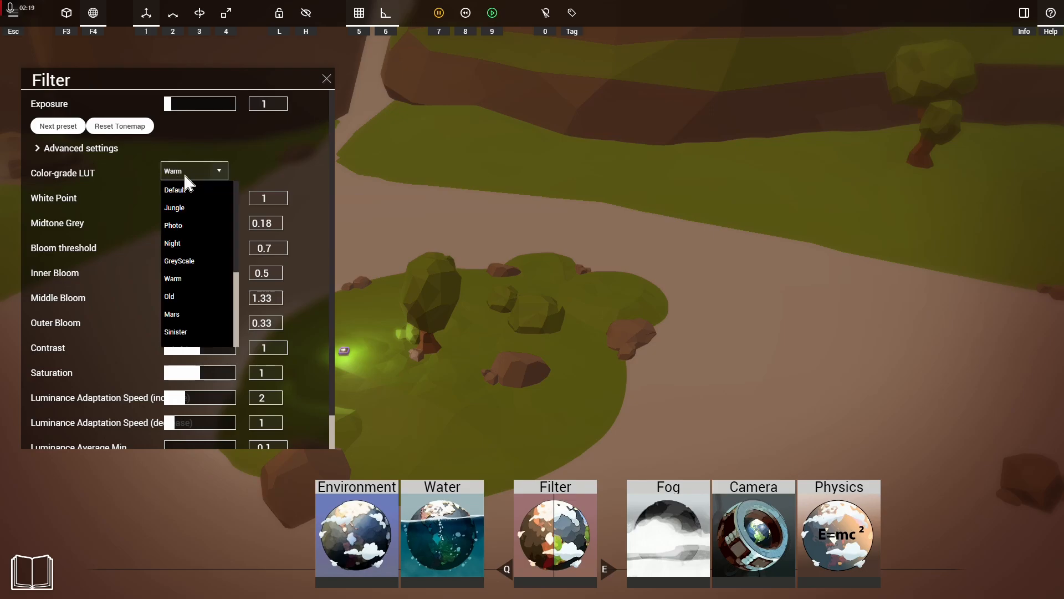
{"action": "left_click", "coordinate": [178, 333]}
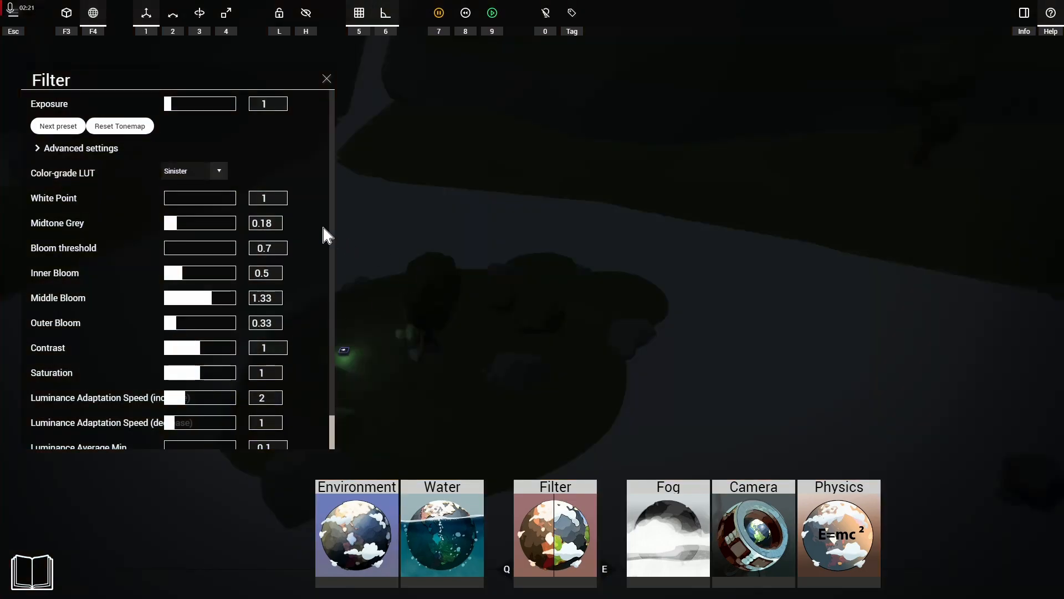
{"action": "left_click", "coordinate": [208, 175]}
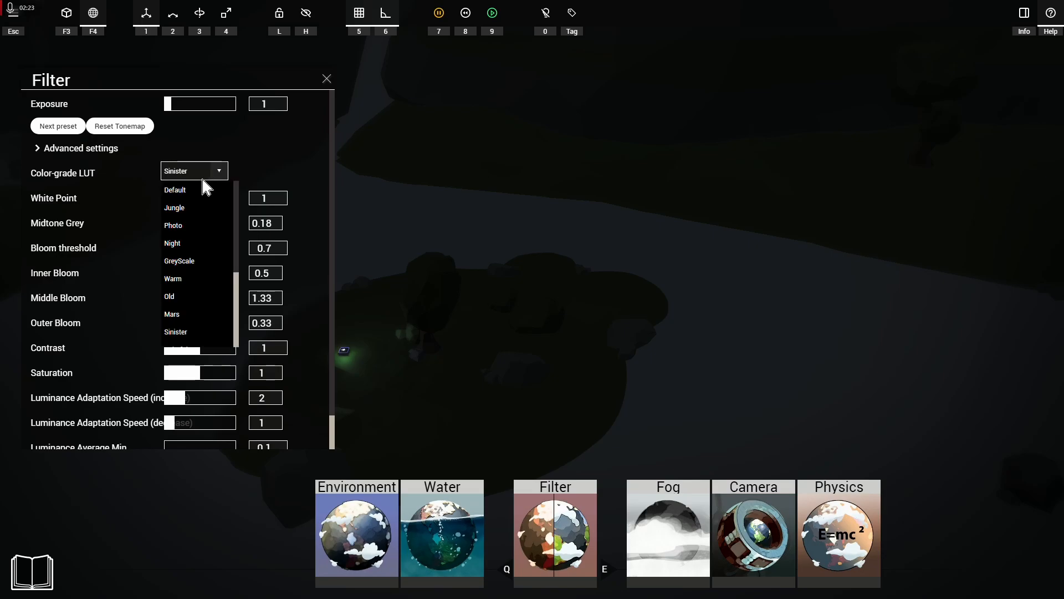
{"action": "left_click", "coordinate": [202, 189]}
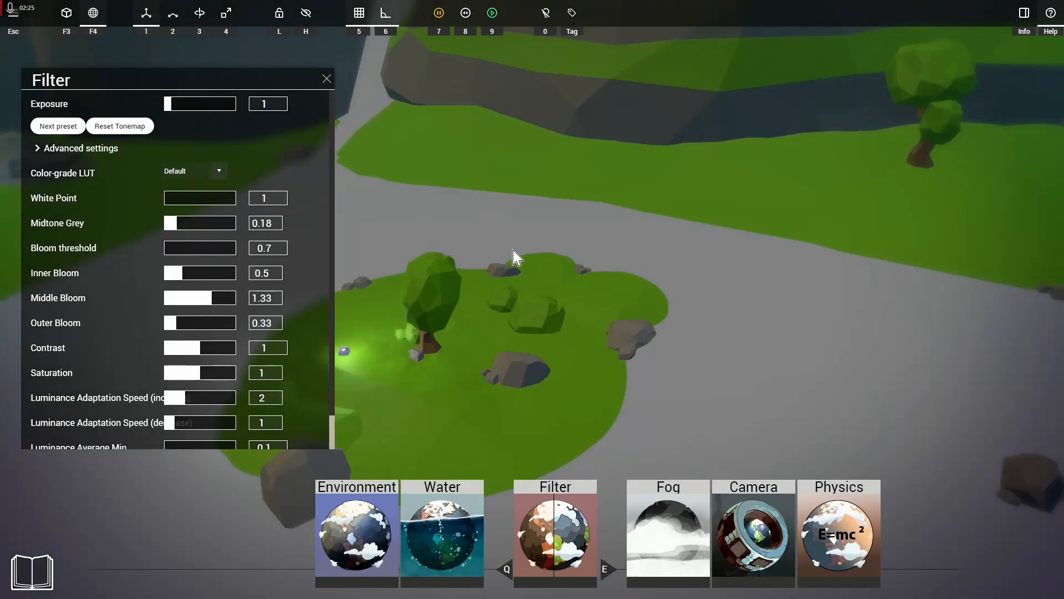
Step: Pull the camera far back to examine the whole mountainous island under the current filter
{"action": "right_click_drag", "start_coordinate": [527, 262], "coordinate": [531, 353]}
{"action": "key", "text": "w"}
{"action": "key", "text": "s"}
{"action": "key", "text": "s"}
{"action": "key", "text": "s"}
{"action": "key", "text": "s"}
{"action": "key", "text": "a"}
{"action": "key", "text": "w"}
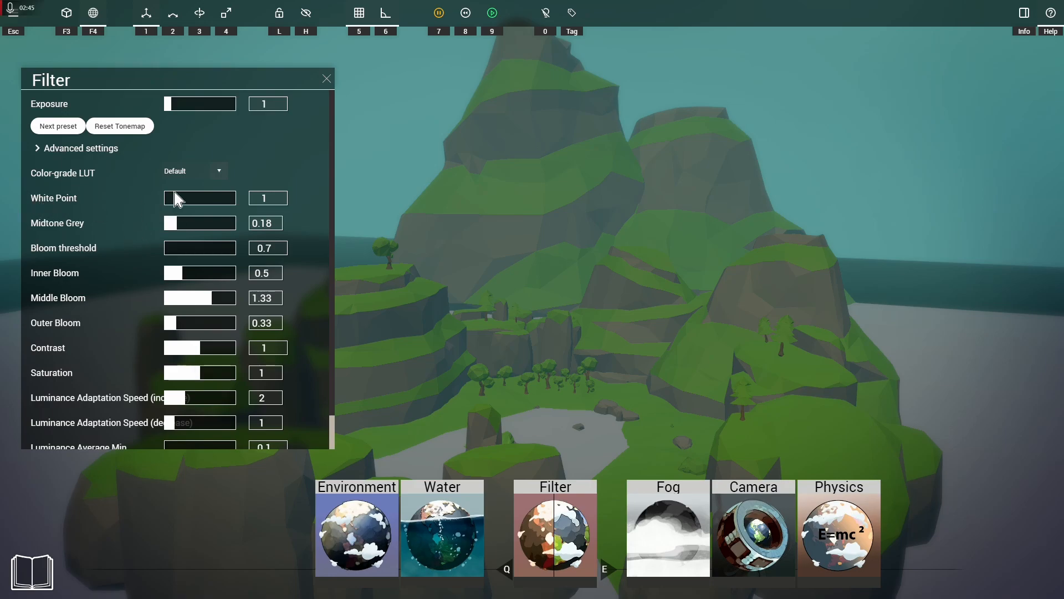
Step: Fly in to a close view of the small light on the grass beside the grey rocks
{"action": "key", "text": "w"}
{"action": "right_click_drag", "start_coordinate": [532, 300], "coordinate": [244, 383]}
{"action": "key", "text": "w"}
{"action": "key", "text": "w"}
{"action": "key", "text": "w"}
{"action": "key", "text": "w"}
{"action": "key", "text": "w"}
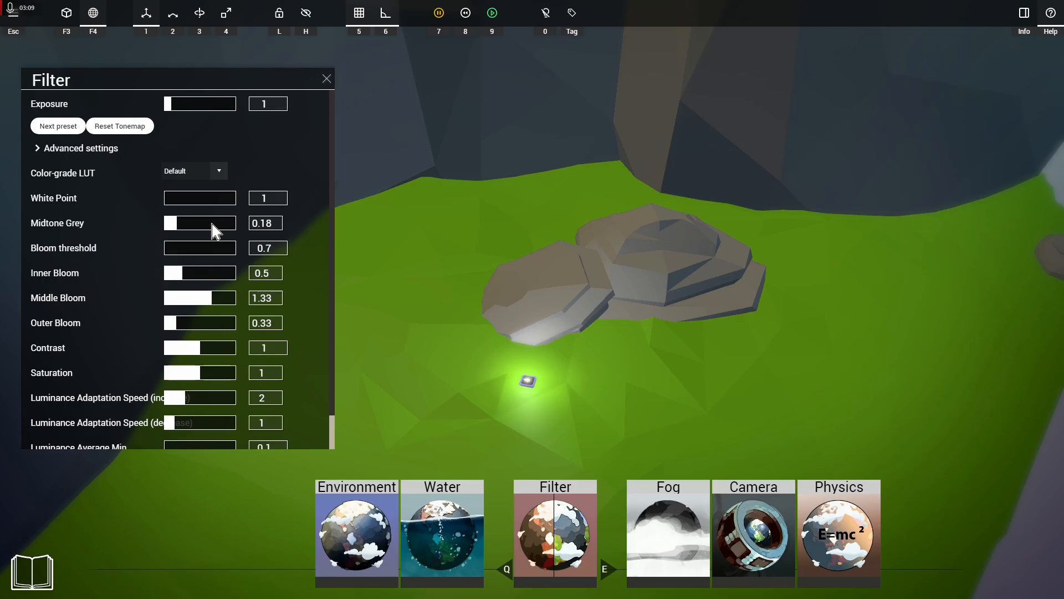
Step: Try a very high White Point of about 57351, and set it to 4
{"action": "left_click_drag", "start_coordinate": [209, 199], "coordinate": [227, 200]}
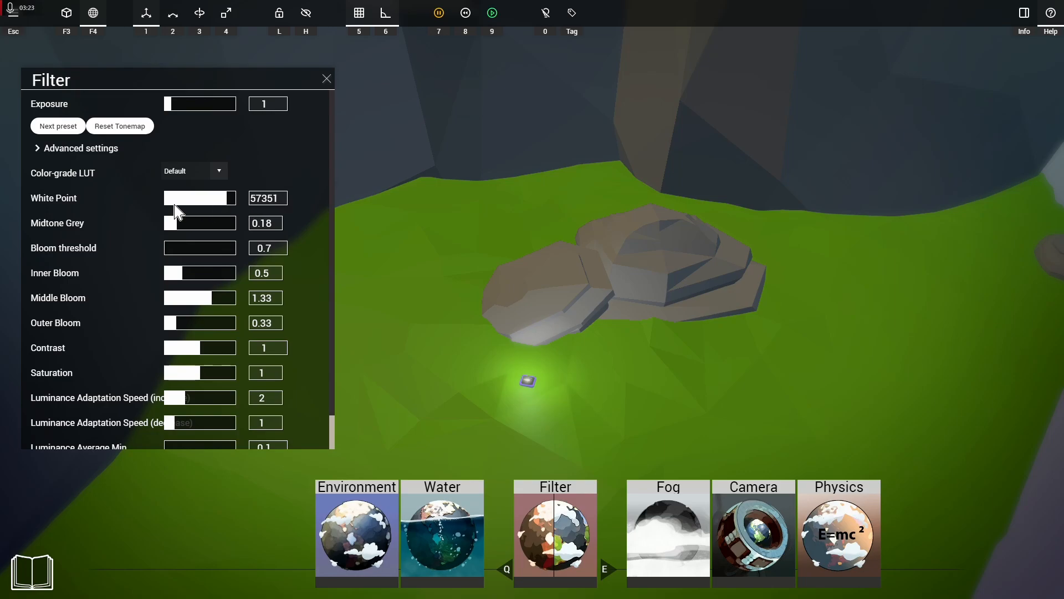
{"action": "left_click", "coordinate": [261, 198]}
{"action": "type", "text": "4"}
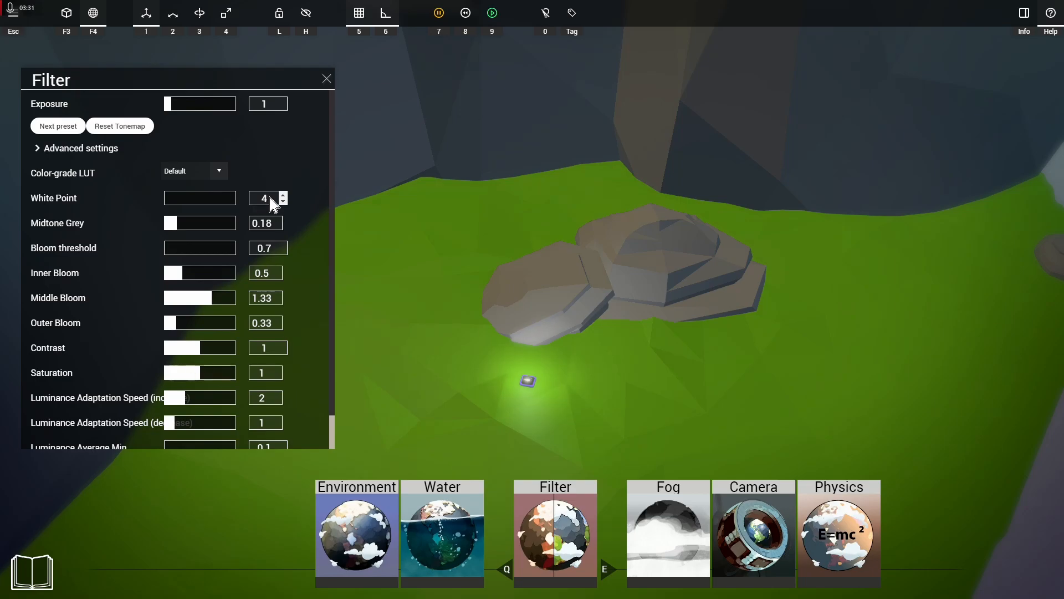
Step: Try a White Point of 0.01, and set it back to 4
{"action": "left_click_drag", "start_coordinate": [271, 198], "coordinate": [248, 196]}
{"action": "type", "text": "0.01"}
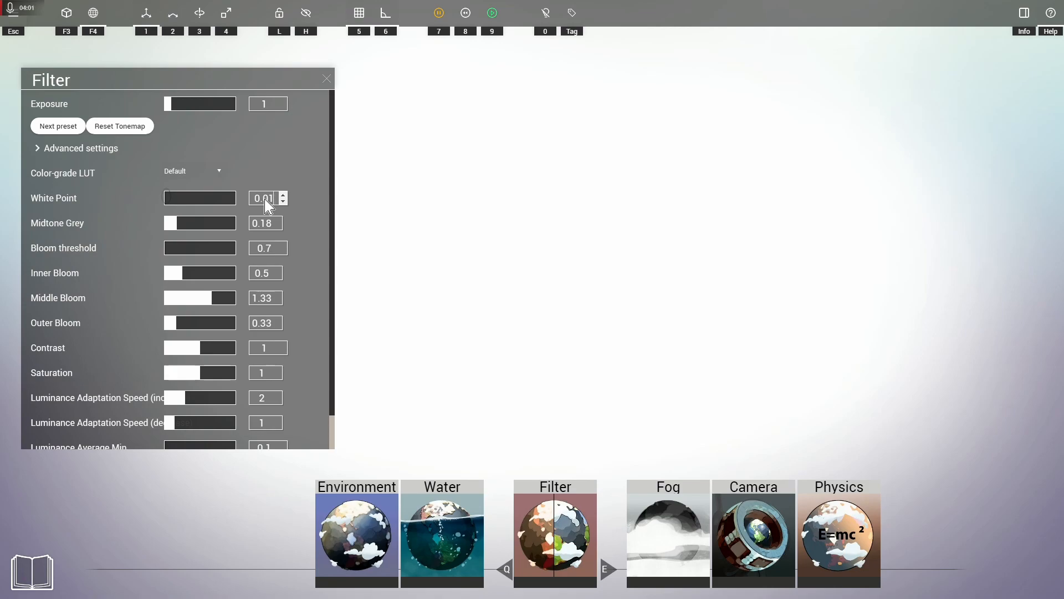
{"action": "left_click_drag", "start_coordinate": [275, 201], "coordinate": [242, 207]}
{"action": "type", "text": "4"}
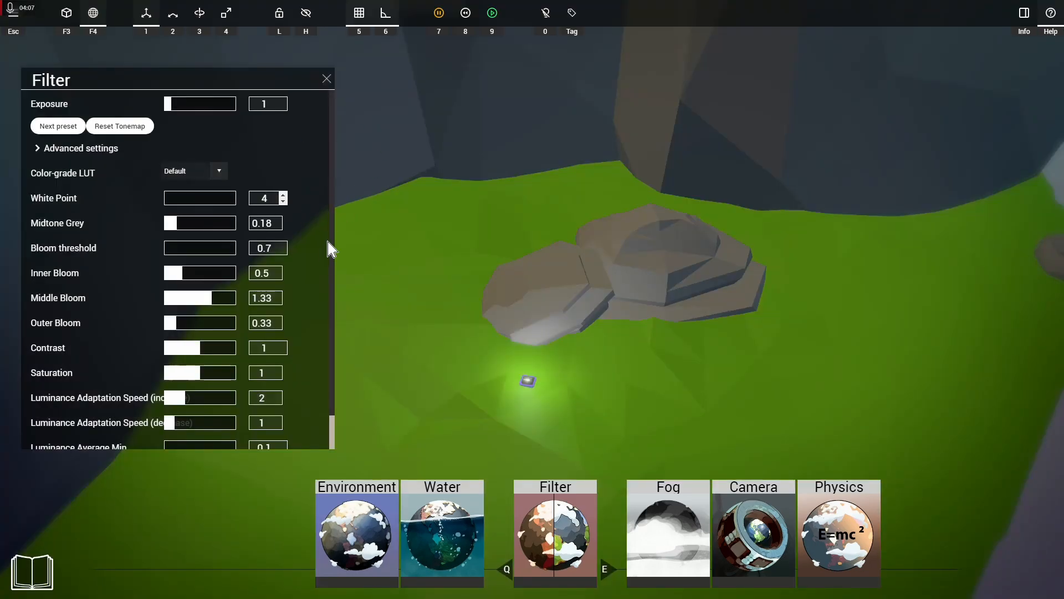
Step: Try high Midtone Grey values of 0.82, 1 and 0.96 on a wider view of the tree islet
{"action": "left_click", "coordinate": [433, 322]}
{"action": "right_click_drag", "start_coordinate": [429, 340], "coordinate": [721, 305]}
{"action": "key", "text": "s"}
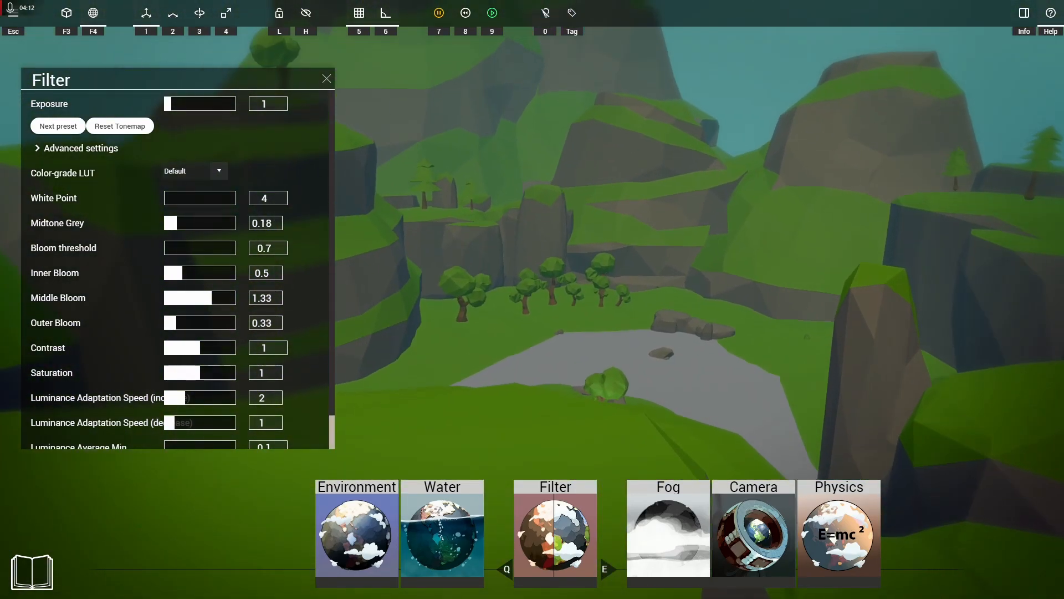
{"action": "key", "text": "w"}
{"action": "right_click_drag", "start_coordinate": [423, 361], "coordinate": [571, 488]}
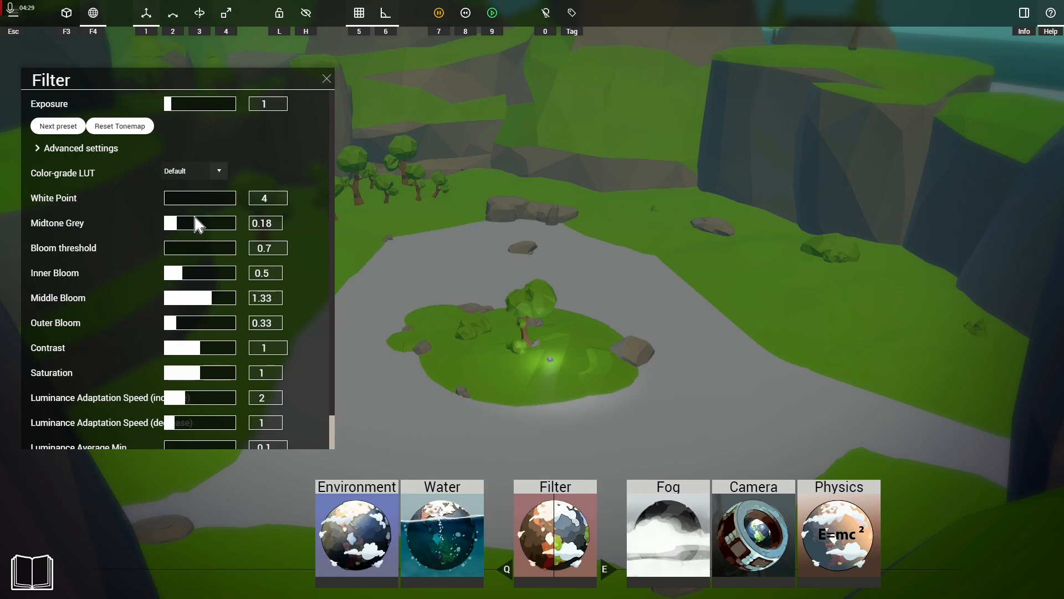
{"action": "left_click", "coordinate": [224, 225]}
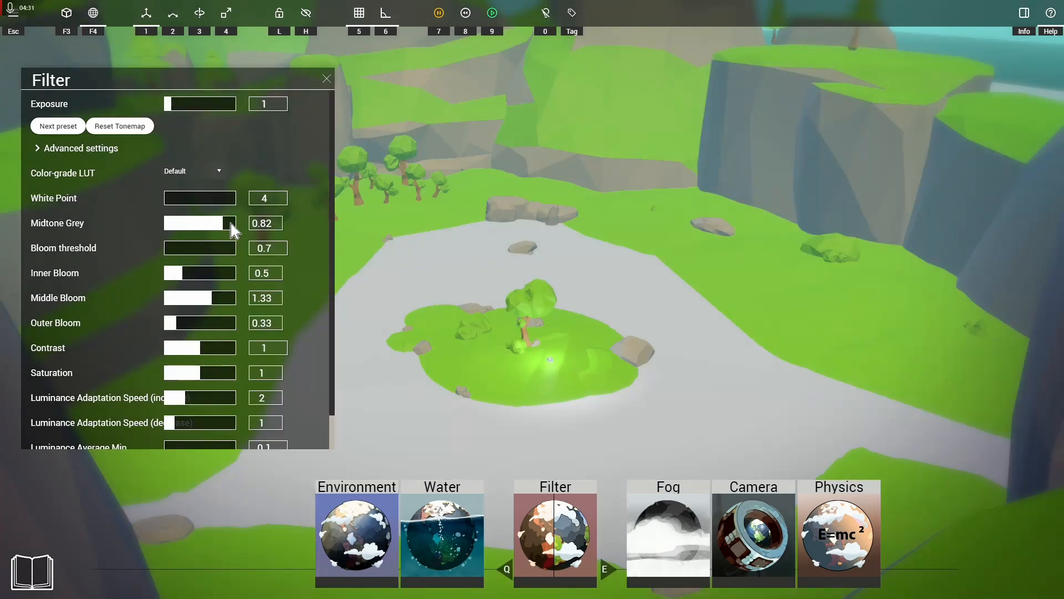
{"action": "left_click_drag", "start_coordinate": [233, 227], "coordinate": [264, 221]}
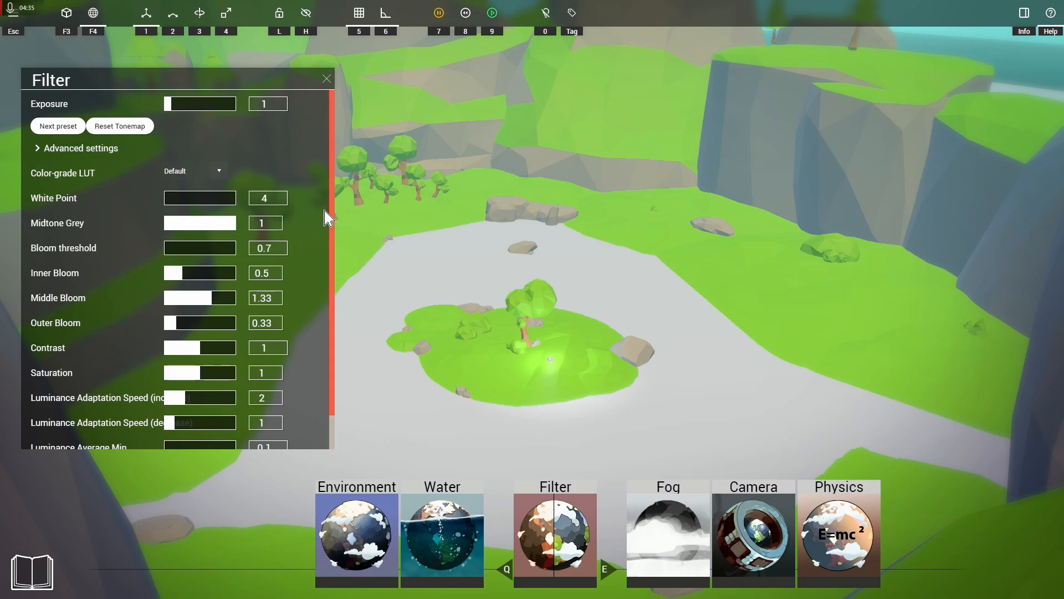
{"action": "left_click", "coordinate": [233, 224]}
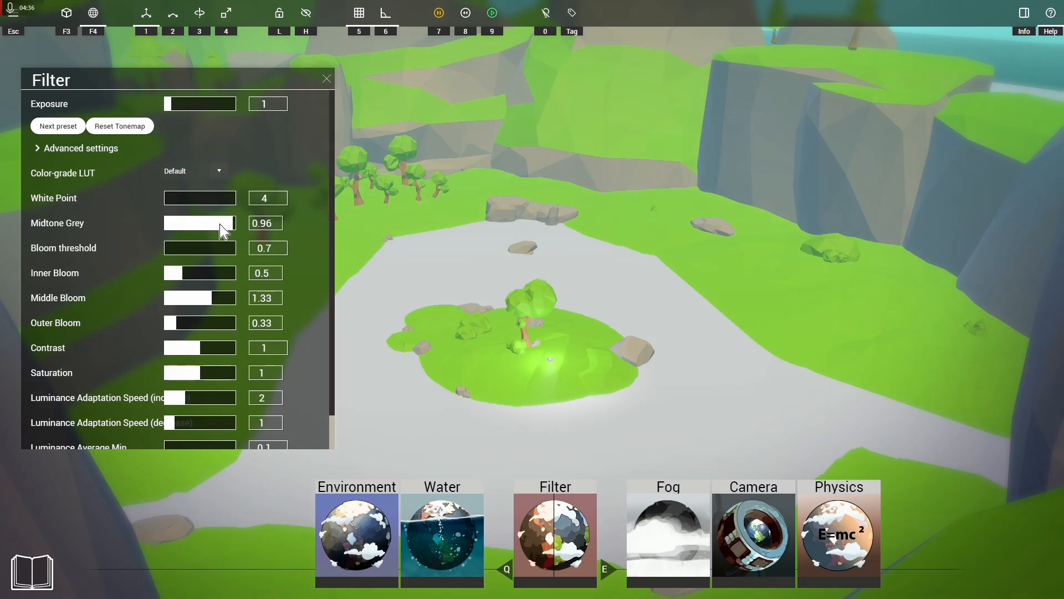
Step: Alternate Midtone Grey between low values such as 0.07 and high values such as 0.92, ending at 0.93
{"action": "left_click", "coordinate": [167, 224]}
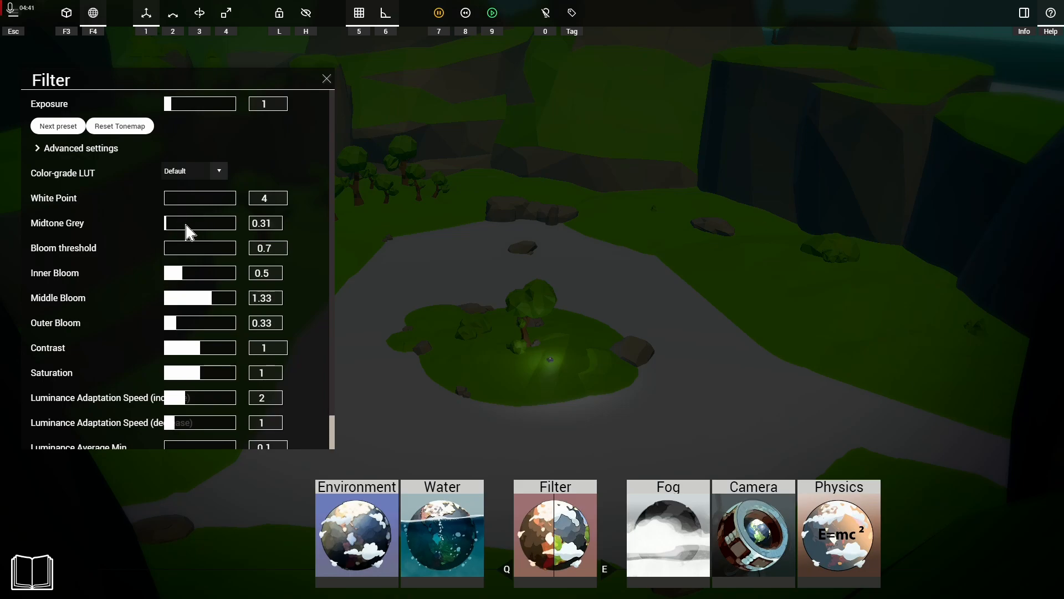
{"action": "left_click", "coordinate": [187, 224]}
{"action": "left_click", "coordinate": [209, 228]}
{"action": "left_click", "coordinate": [231, 223]}
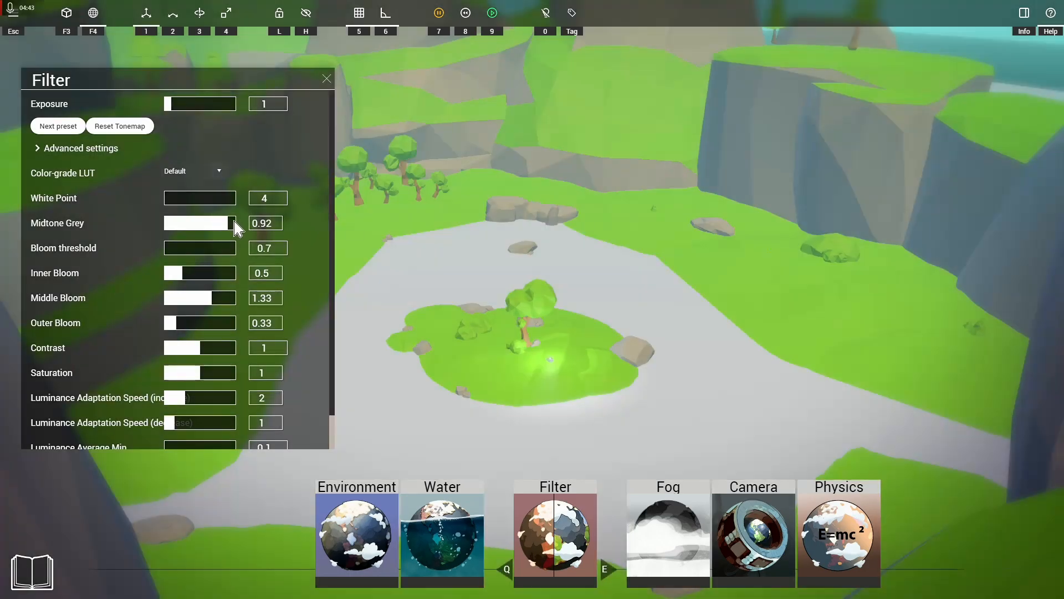
{"action": "left_click", "coordinate": [175, 224]}
{"action": "left_click", "coordinate": [169, 225]}
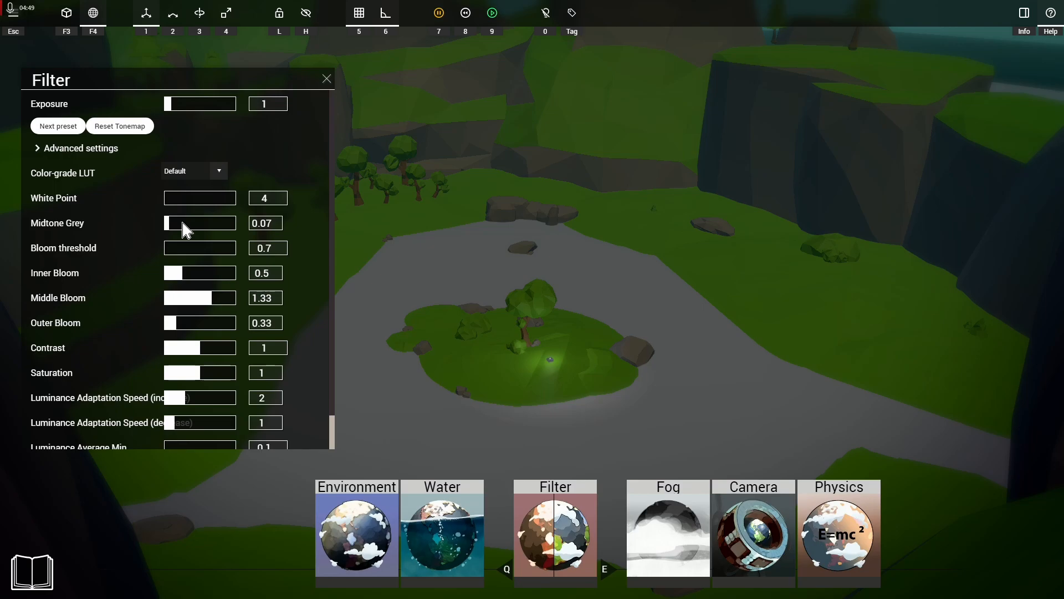
{"action": "left_click", "coordinate": [231, 224]}
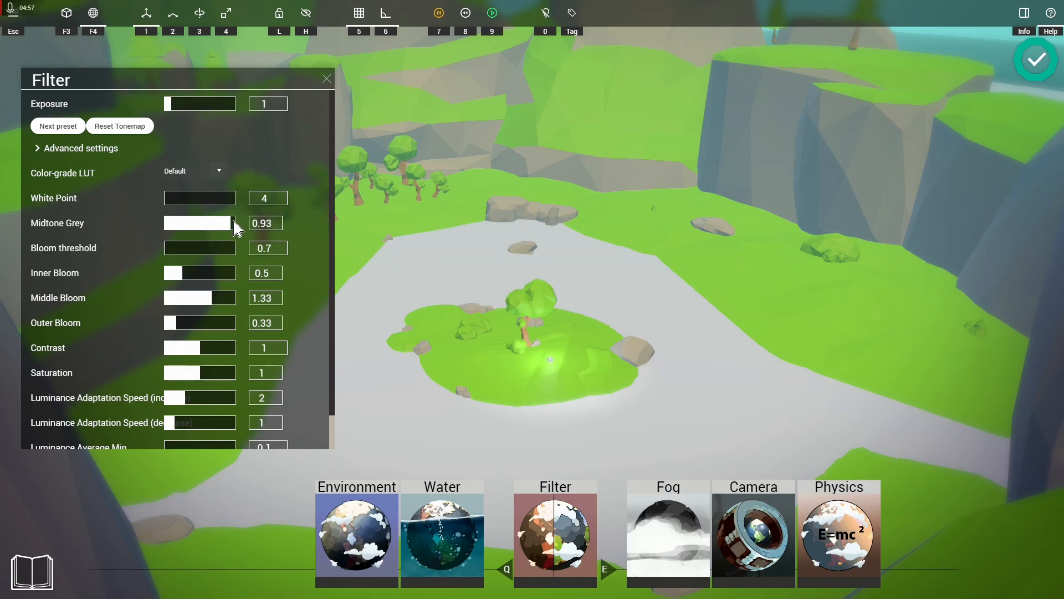
Step: Set the Midtone Grey to .25
{"action": "left_click", "coordinate": [263, 223]}
{"action": "type", "text": "0"}
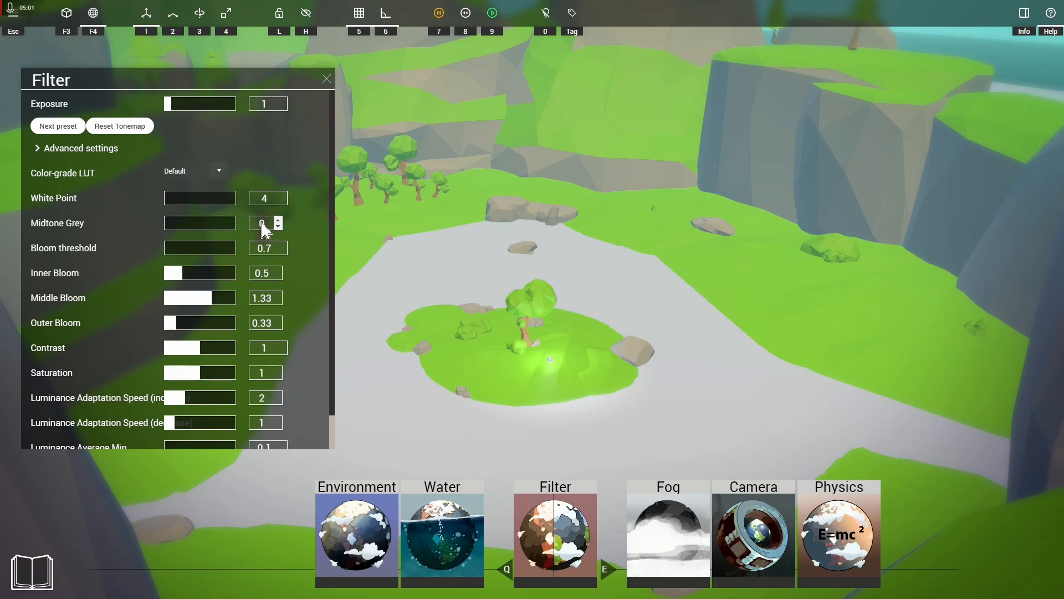
{"action": "type", "text": ".25"}
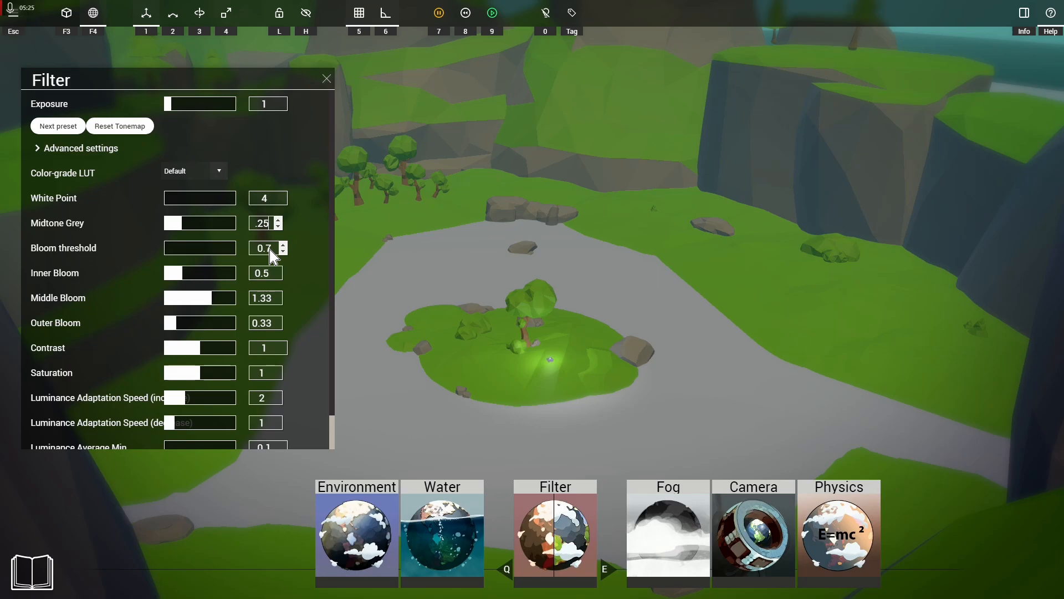
Step: Try the maximum Bloom threshold of 65535, and set it to 1
{"action": "left_click_drag", "start_coordinate": [271, 254], "coordinate": [233, 255]}
{"action": "type", "text": "99999"}
{"action": "key", "text": "Return"}
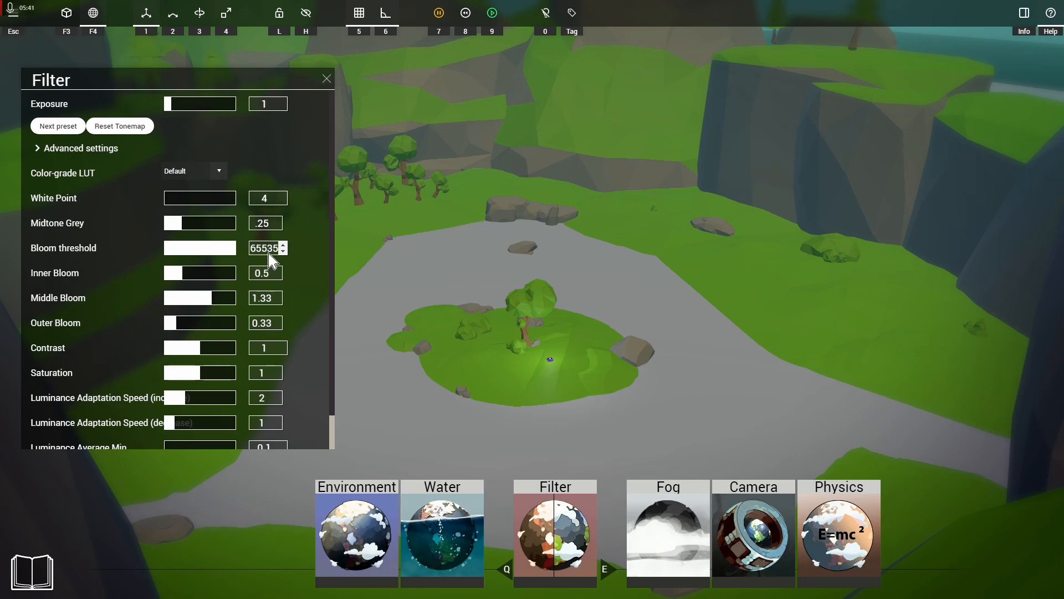
{"action": "left_click", "coordinate": [550, 359]}
{"action": "double_click", "coordinate": [265, 248]}
{"action": "left_click", "coordinate": [265, 248]}
{"action": "double_click", "coordinate": [264, 248]}
{"action": "left_click", "coordinate": [265, 248]}
{"action": "double_click", "coordinate": [264, 249]}
{"action": "type", "text": "1"}
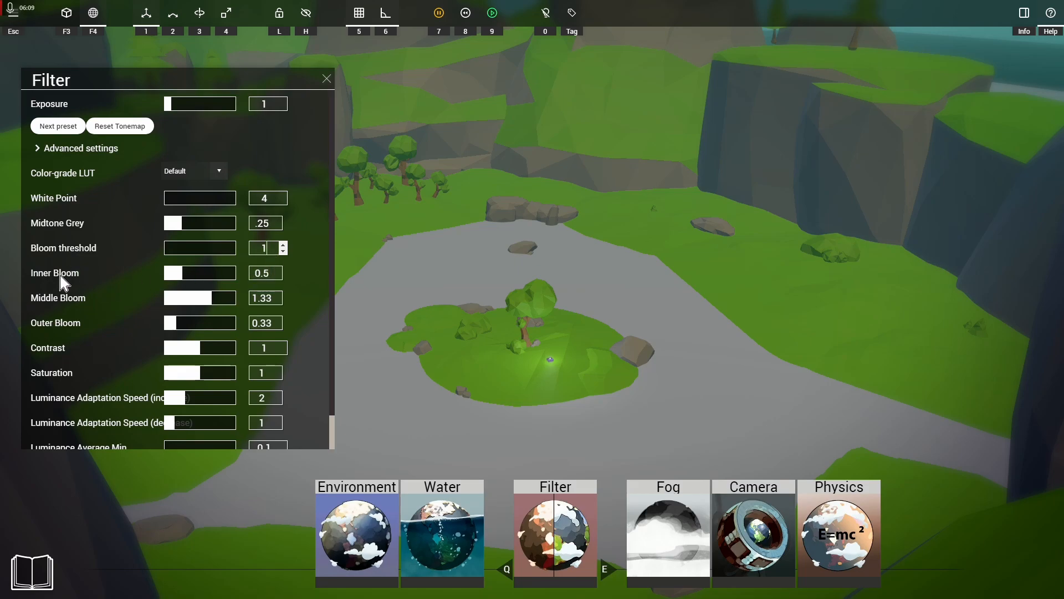
Step: Try Inner Bloom values of 0 and 2, and raise the Bloom threshold to 10
{"action": "left_click", "coordinate": [260, 278]}
{"action": "type", "text": "0"}
{"action": "type", "text": "2"}
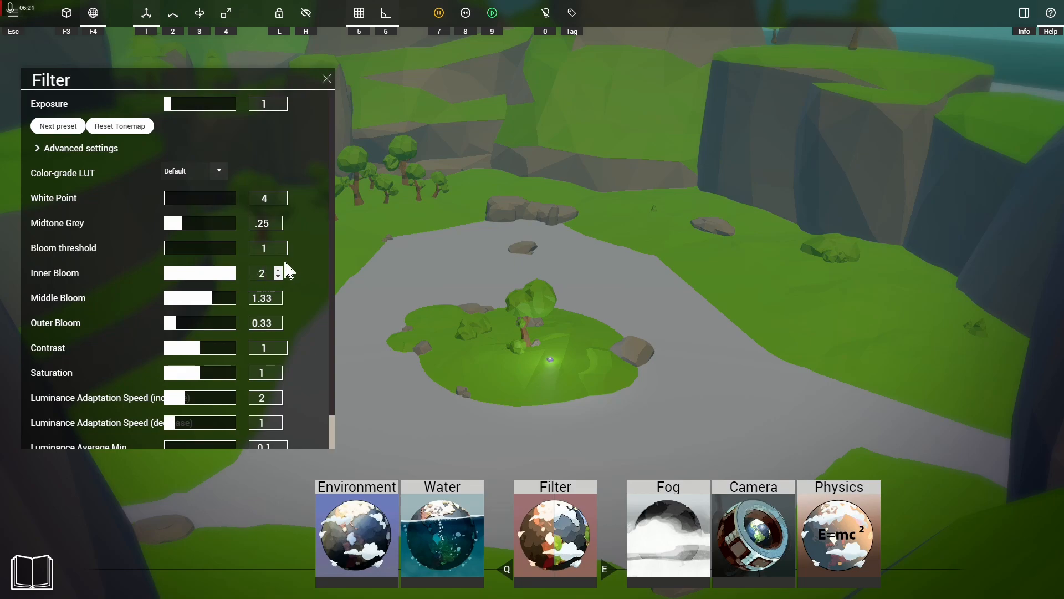
{"action": "left_click", "coordinate": [267, 249]}
{"action": "type", "text": "10"}
Step: Raise the Bloom threshold to 100 and compare Inner Bloom values of 0 and 2 on the tree islet
{"action": "right_click_drag", "start_coordinate": [622, 364], "coordinate": [440, 305]}
{"action": "key", "text": "w"}
{"action": "key", "text": "s"}
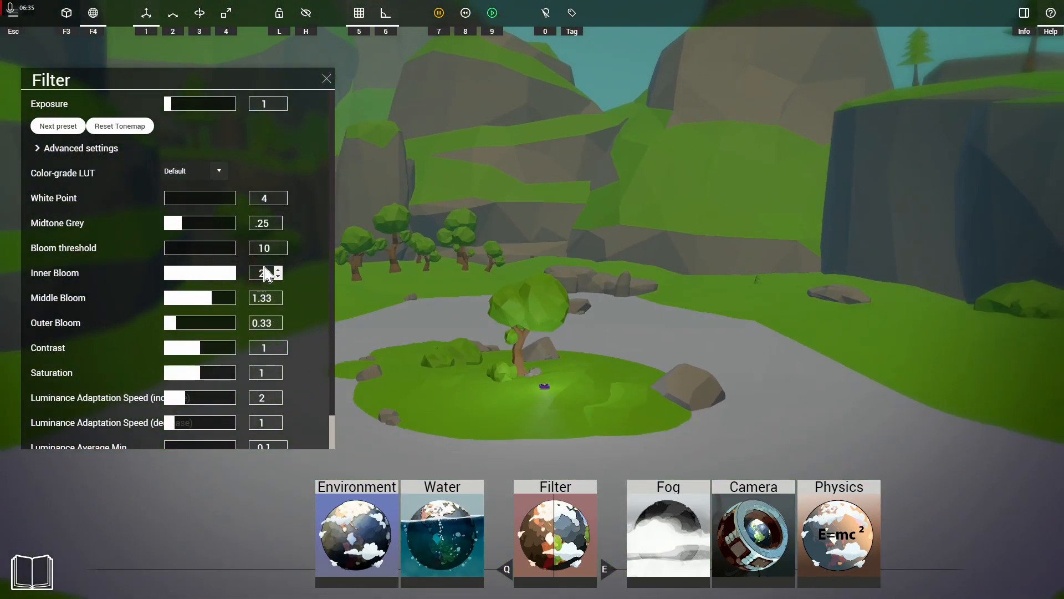
{"action": "left_click", "coordinate": [277, 252]}
{"action": "type", "text": "100"}
{"action": "left_click", "coordinate": [265, 273]}
{"action": "key", "text": "BackSpace"}
{"action": "type", "text": "0"}
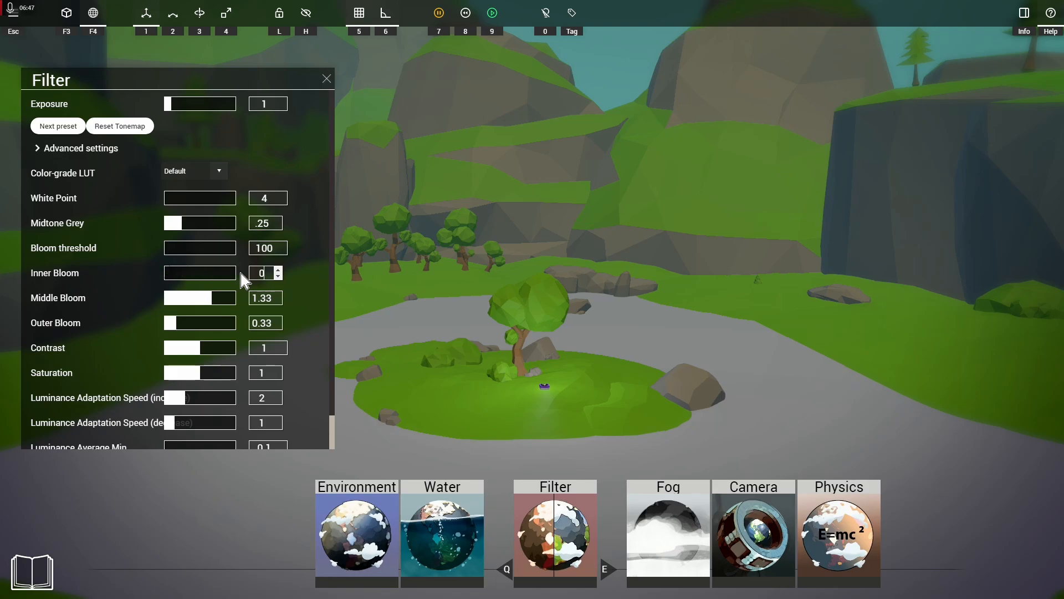
{"action": "double_click", "coordinate": [264, 272]}
{"action": "type", "text": "2"}
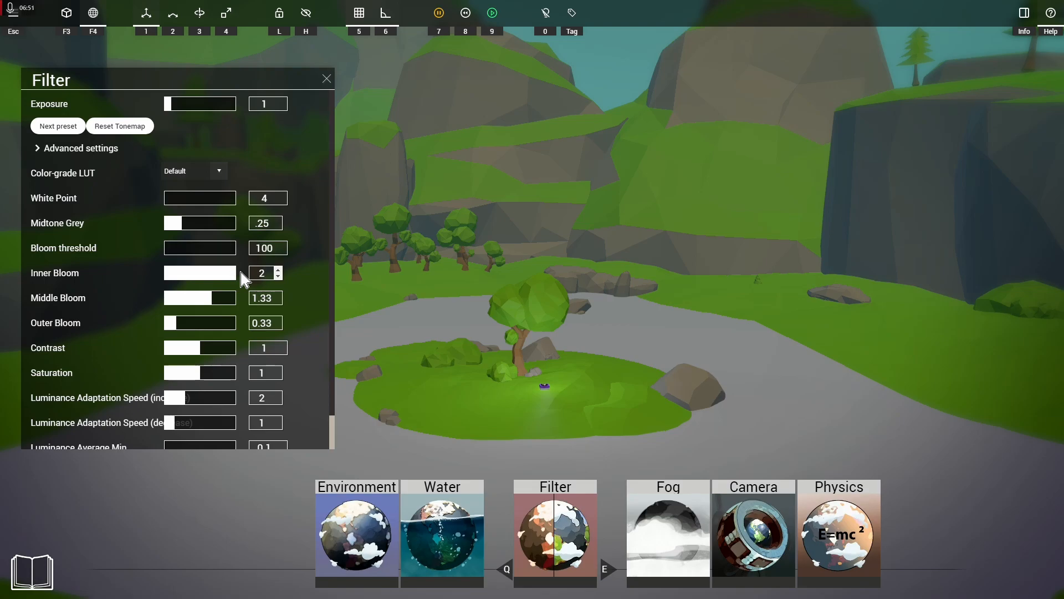
{"action": "left_click", "coordinate": [632, 84]}
Step: Try Middle Bloom values of 0 and 2, and lower the Bloom threshold to 0
{"action": "left_click", "coordinate": [264, 298]}
{"action": "type", "text": "0"}
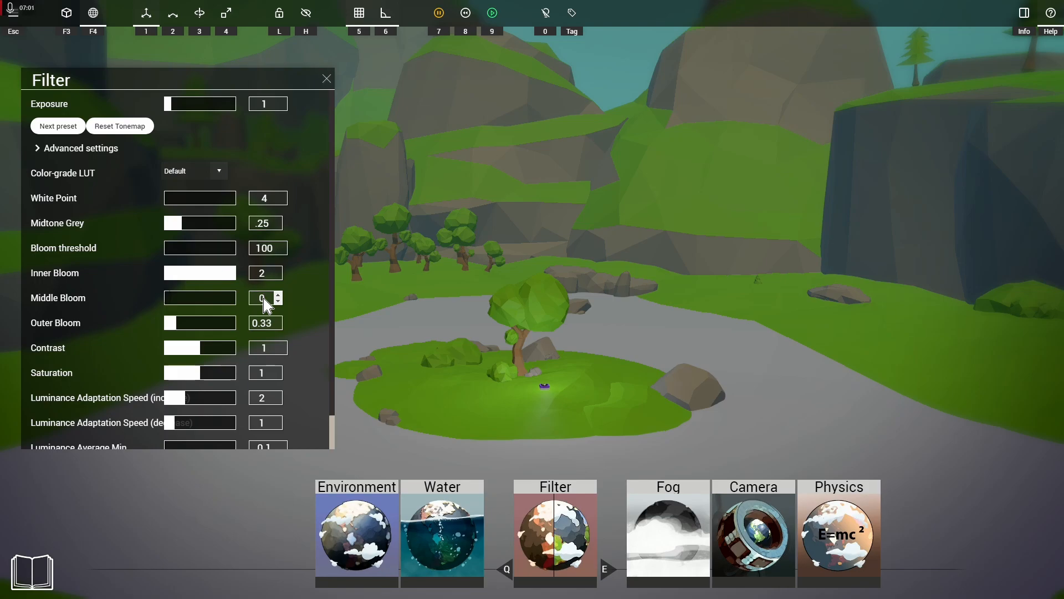
{"action": "left_click_drag", "start_coordinate": [264, 298], "coordinate": [222, 297]}
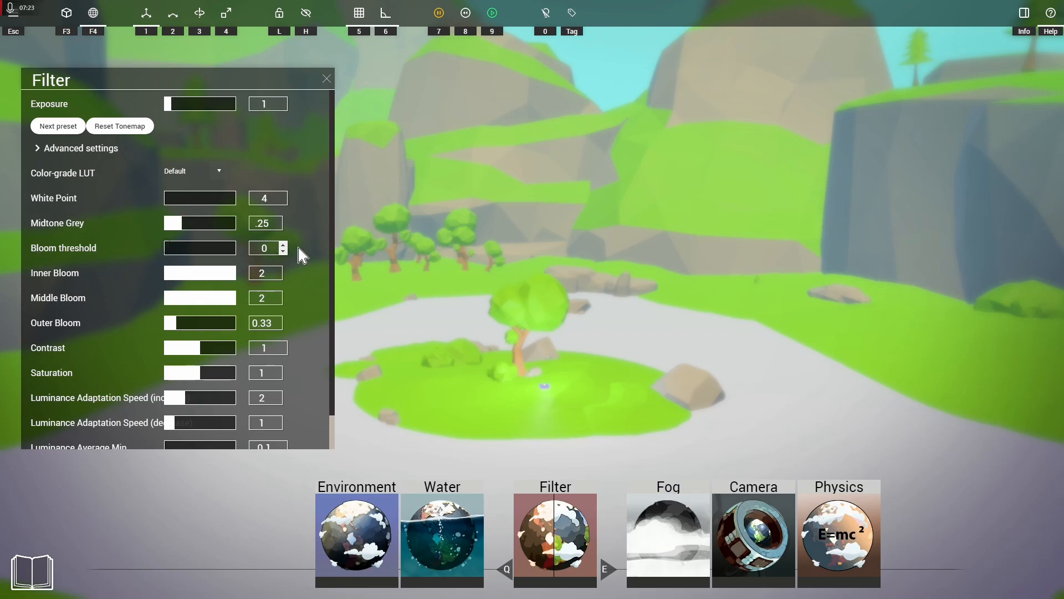
{"action": "left_click", "coordinate": [281, 252]}
Step: Set the Inner Bloom, Middle Bloom and Outer Bloom all to 0
{"action": "left_click", "coordinate": [270, 272]}
{"action": "type", "text": "0"}
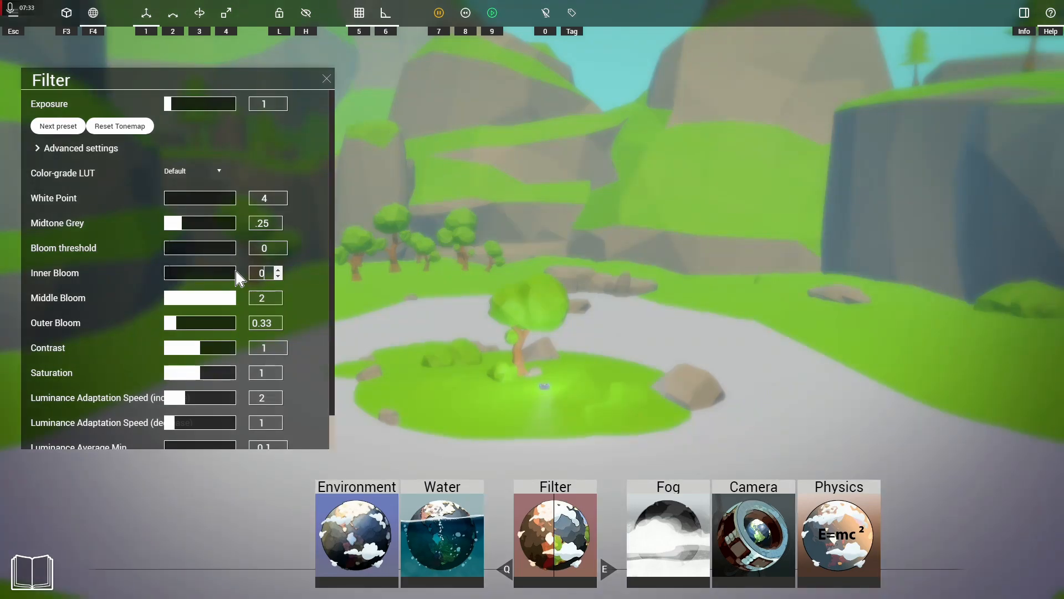
{"action": "left_click", "coordinate": [265, 299]}
{"action": "type", "text": "0"}
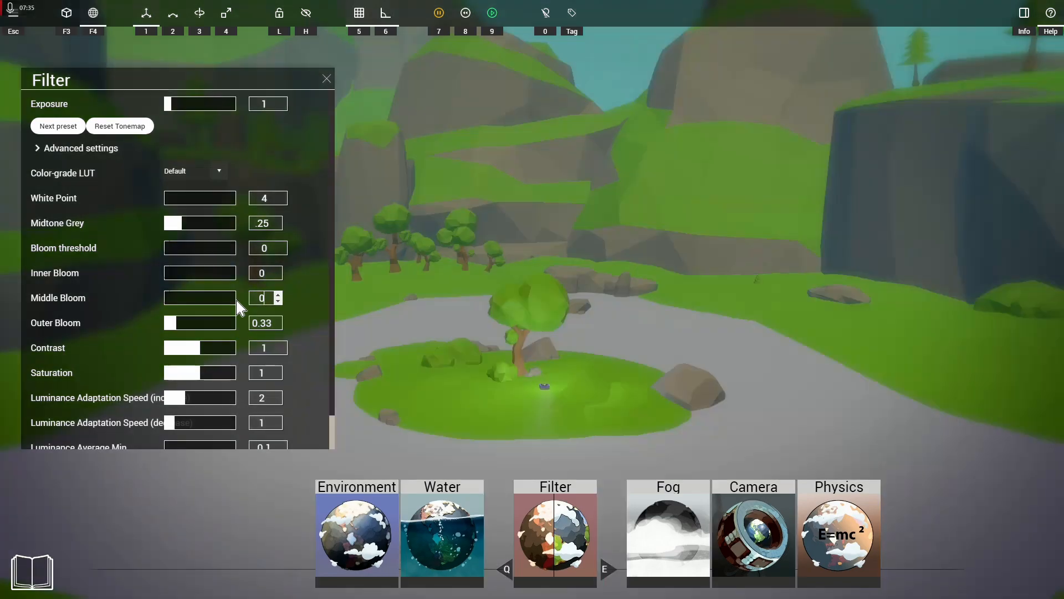
{"action": "double_click", "coordinate": [260, 324]}
{"action": "type", "text": "0"}
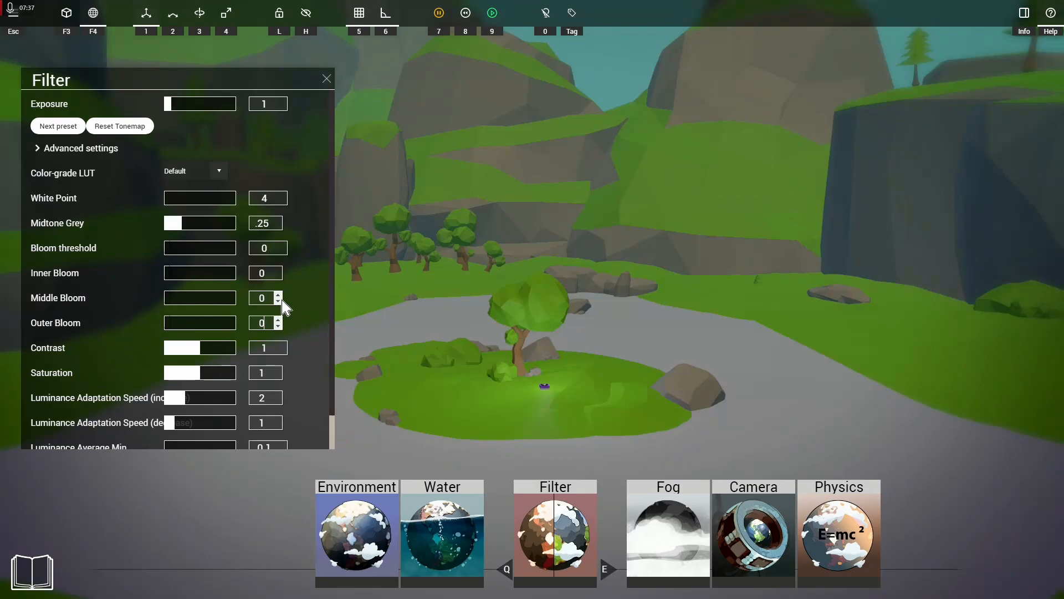
Step: Try Inner Bloom alone at 1 and 2, and set it back to 0
{"action": "left_click", "coordinate": [261, 273]}
{"action": "type", "text": "1"}
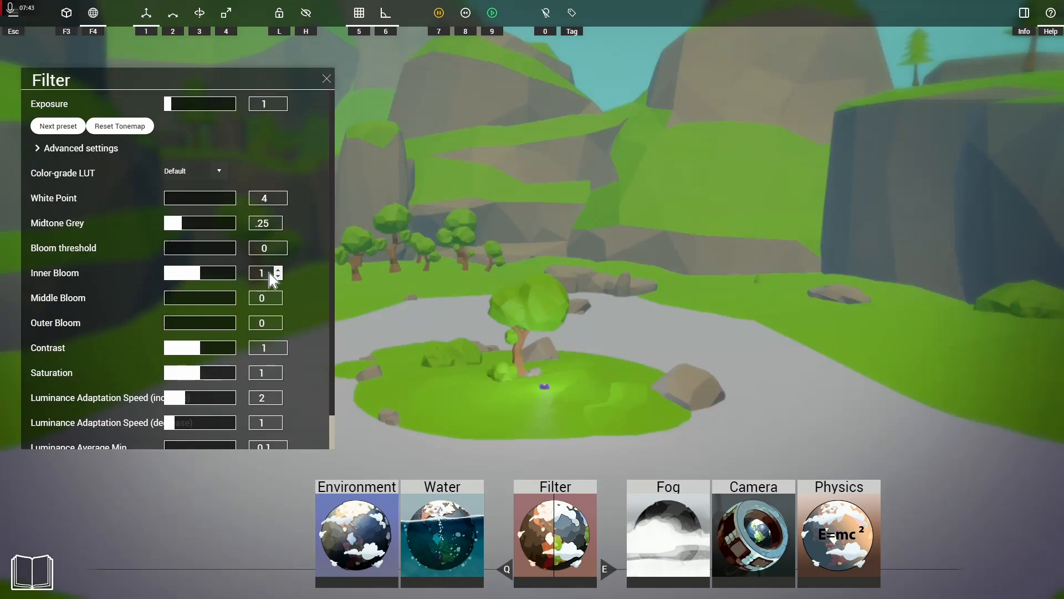
{"action": "left_click_drag", "start_coordinate": [269, 272], "coordinate": [236, 272]}
{"action": "type", "text": "2"}
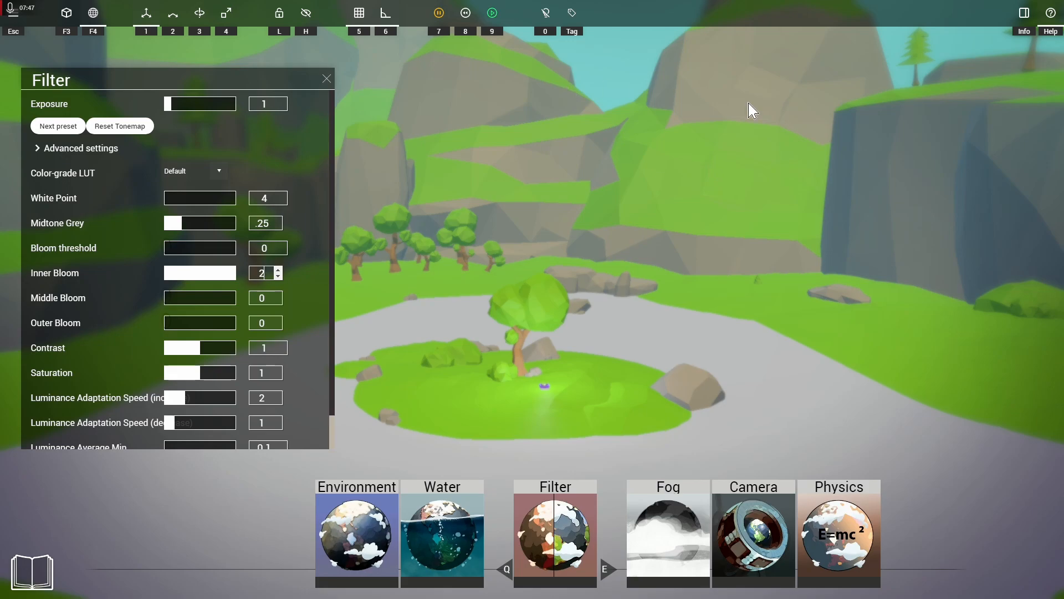
{"action": "left_click_drag", "start_coordinate": [264, 274], "coordinate": [229, 267]}
{"action": "type", "text": "0"}
Step: Try Middle Bloom alone at 1 and 2, and set it back to 0
{"action": "left_click_drag", "start_coordinate": [275, 299], "coordinate": [229, 301]}
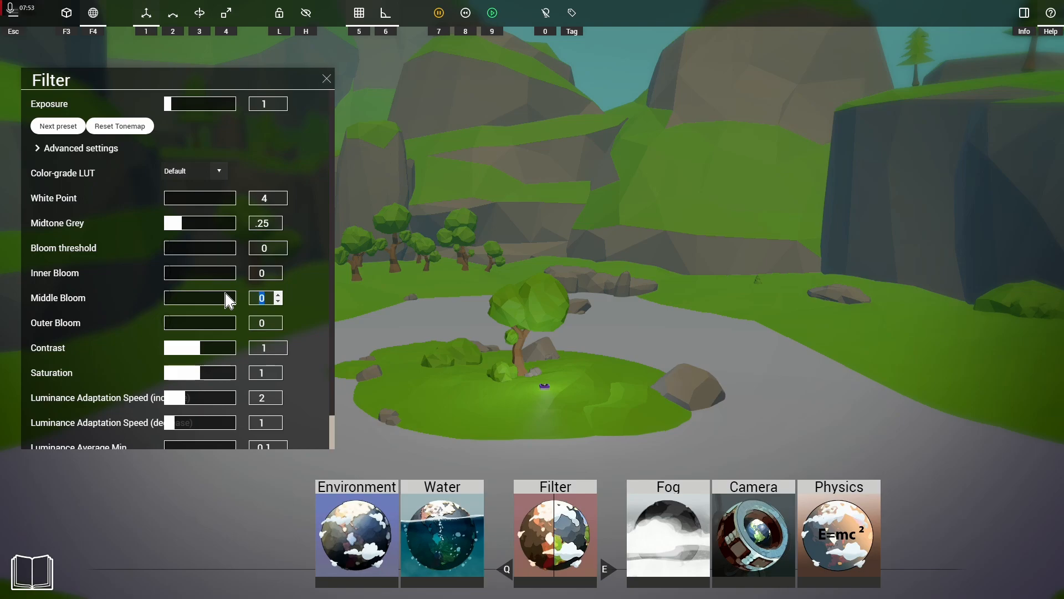
{"action": "type", "text": "1"}
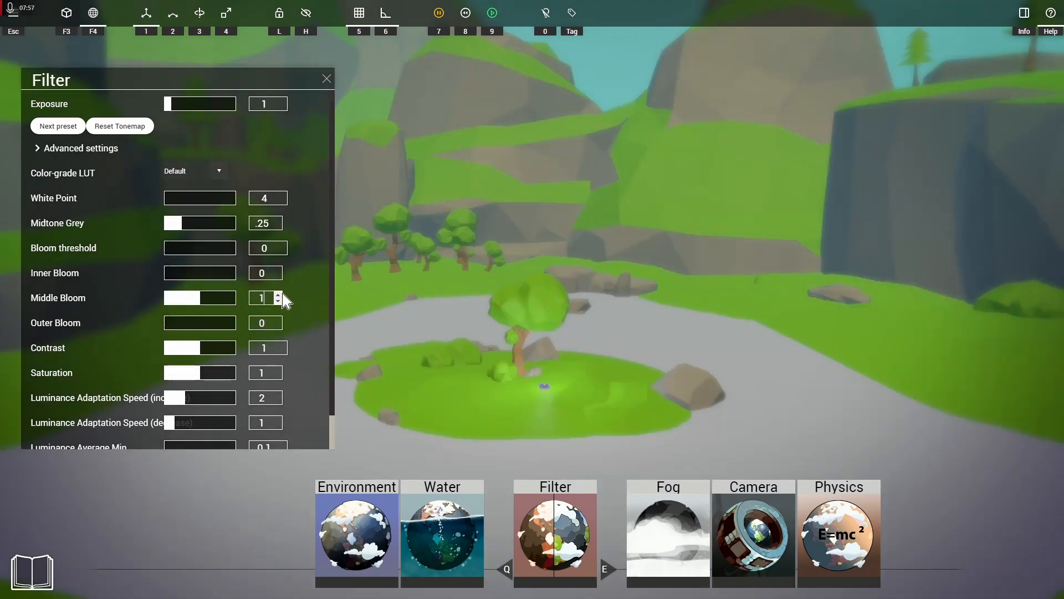
{"action": "left_click_drag", "start_coordinate": [272, 298], "coordinate": [205, 305]}
{"action": "type", "text": "2"}
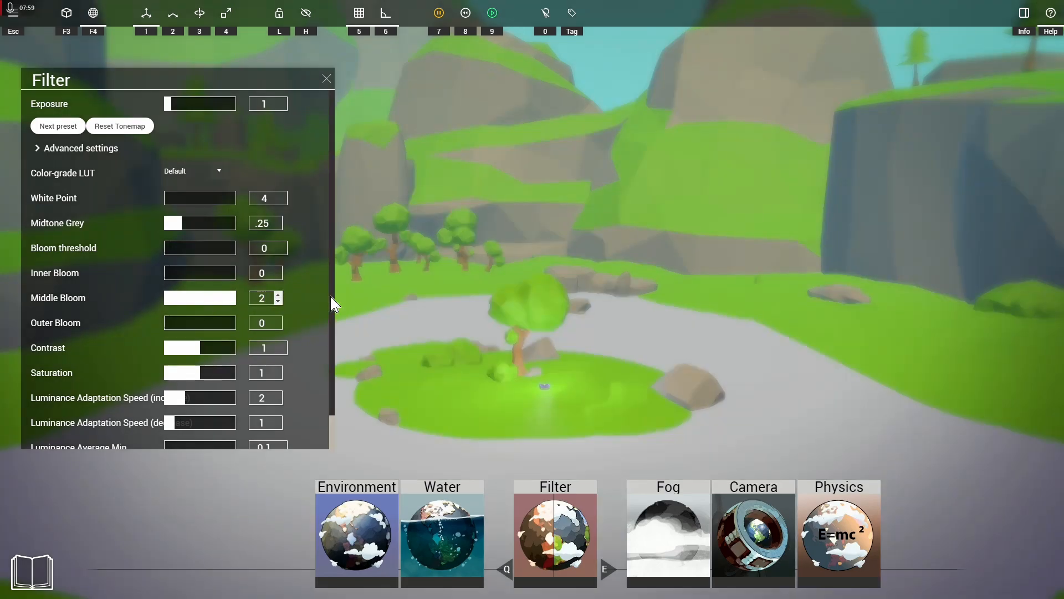
{"action": "left_click_drag", "start_coordinate": [270, 298], "coordinate": [209, 306]}
{"action": "type", "text": "0"}
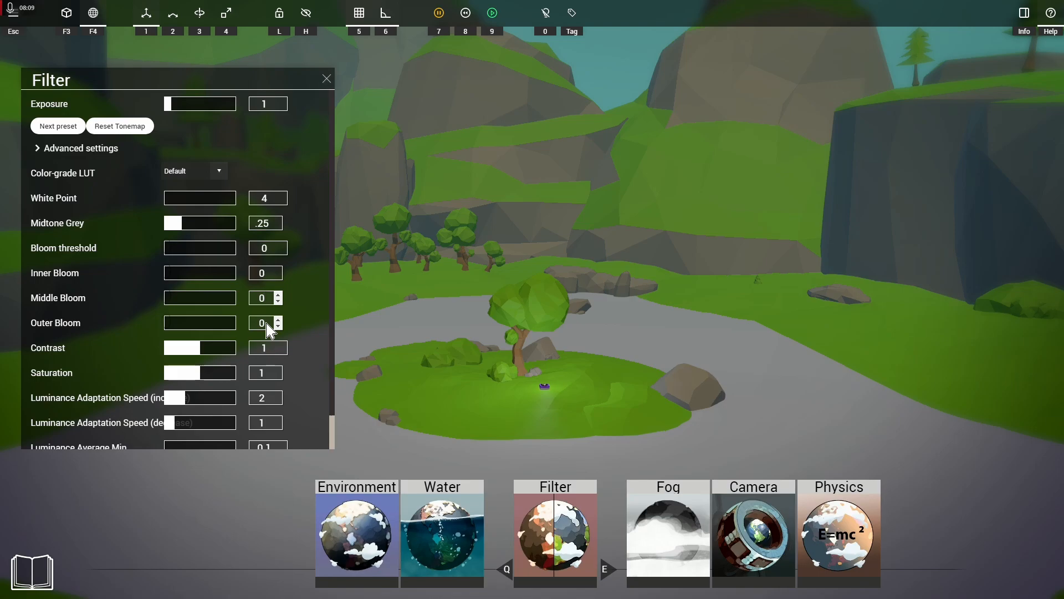
Step: Try Outer Bloom alone at 1 and 2, and set it back to 0
{"action": "left_click_drag", "start_coordinate": [266, 323], "coordinate": [215, 330]}
{"action": "type", "text": "1"}
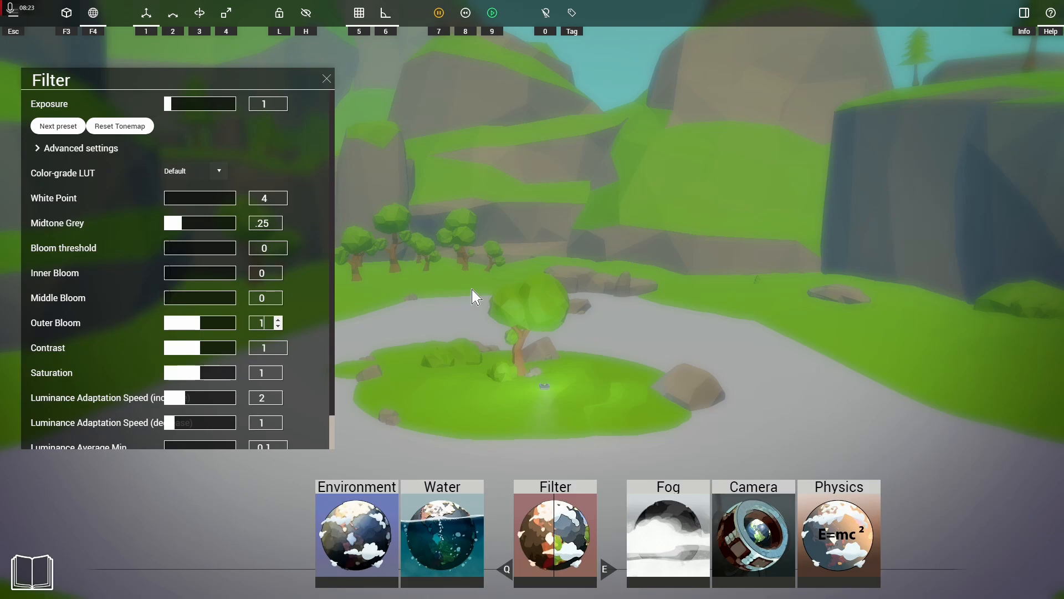
{"action": "left_click", "coordinate": [279, 320]}
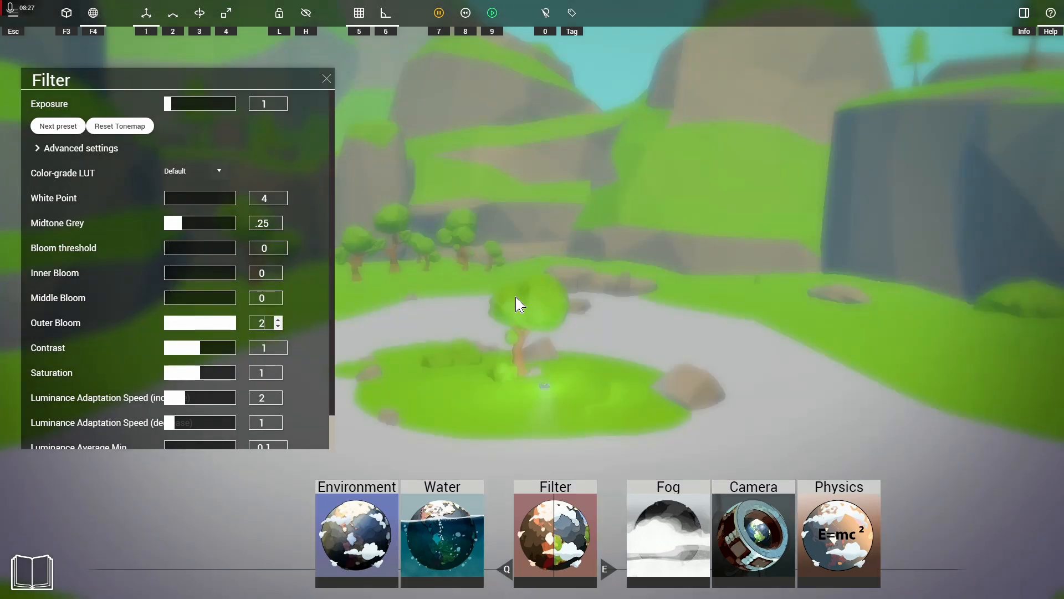
{"action": "left_click", "coordinate": [268, 324]}
{"action": "type", "text": "0"}
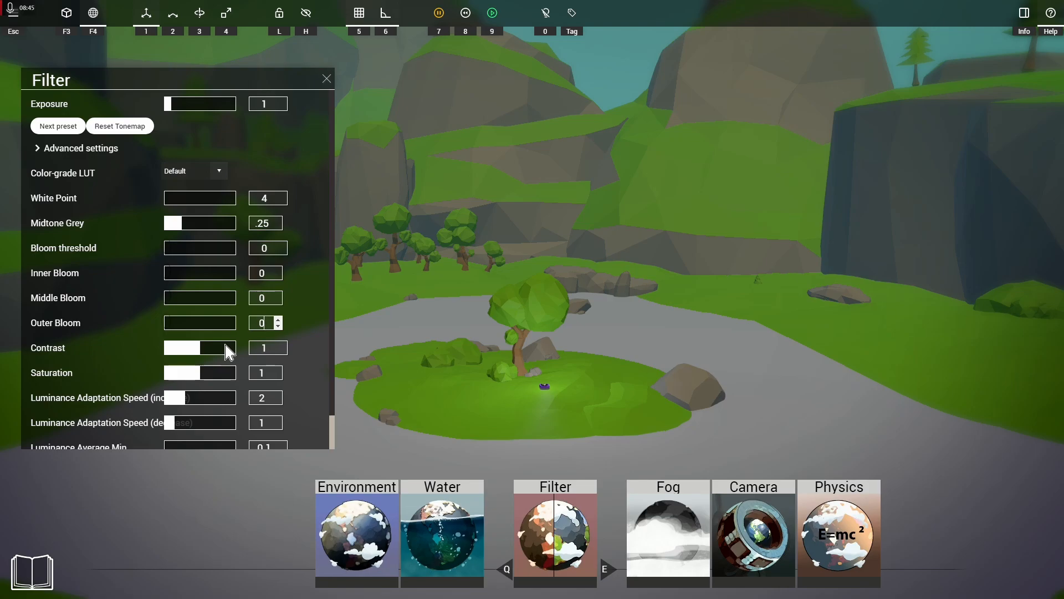
Step: Try Contrast values of 0.96 and 1.04, and lower it to 0.99
{"action": "left_click", "coordinate": [272, 349]}
{"action": "type", "text": "0.96"}
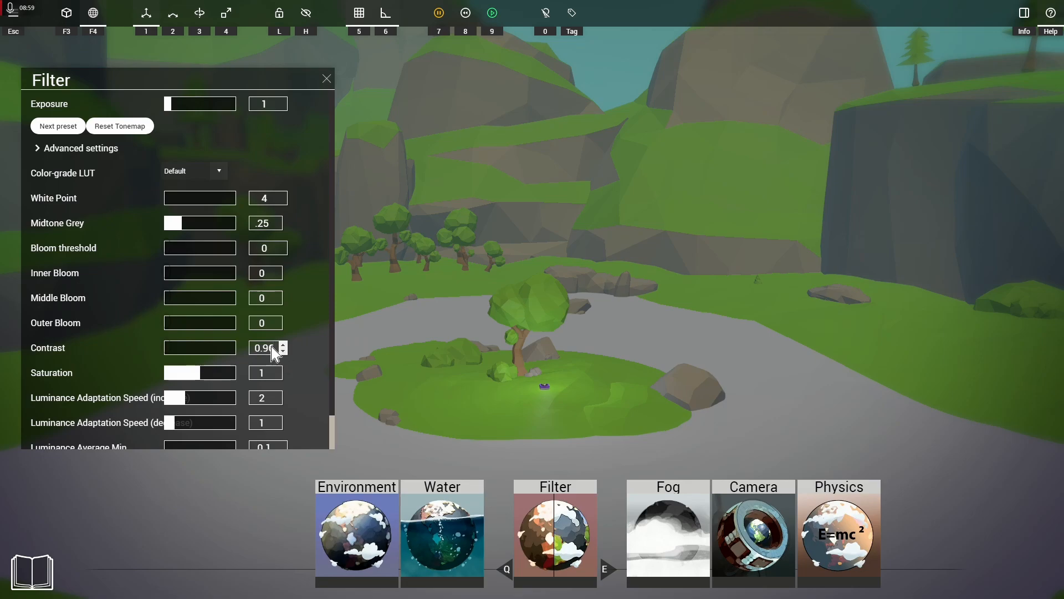
{"action": "left_click_drag", "start_coordinate": [274, 353], "coordinate": [243, 354]}
{"action": "type", "text": "1.04"}
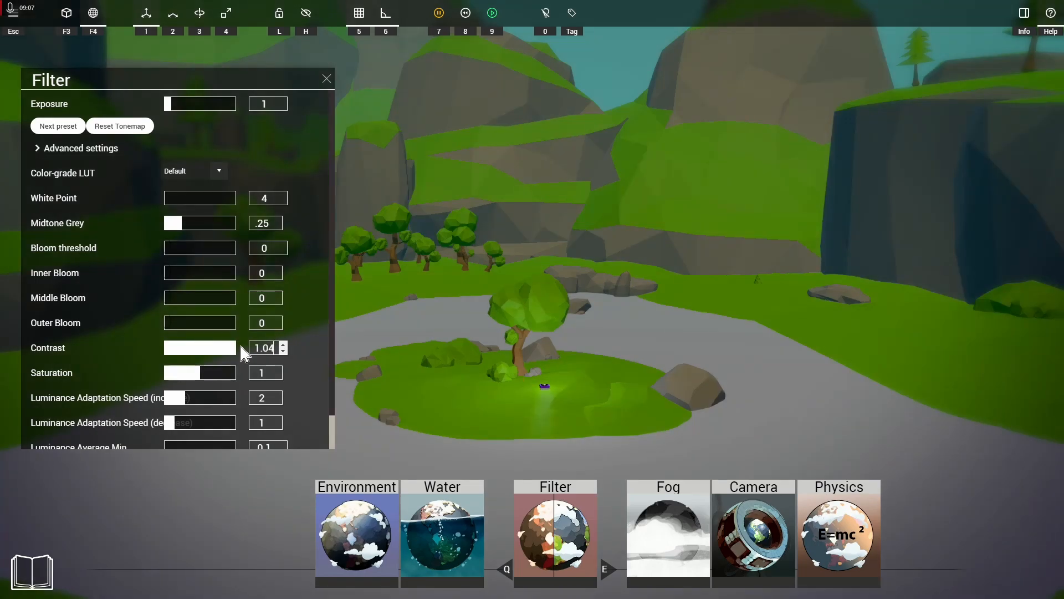
{"action": "left_click", "coordinate": [283, 351]}
{"action": "left_click", "coordinate": [284, 350]}
{"action": "left_click", "coordinate": [284, 351]}
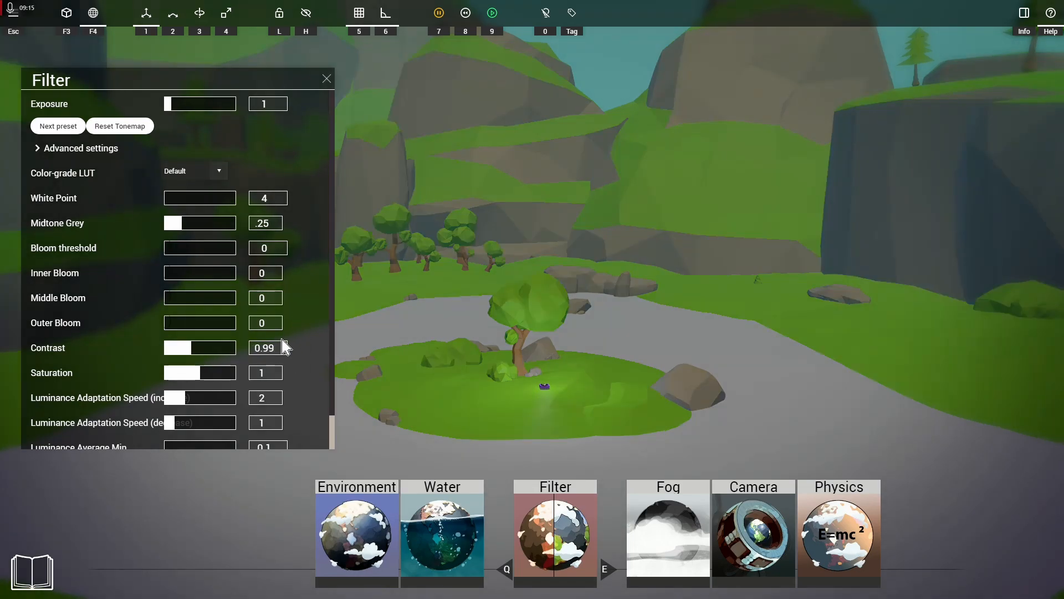
Step: Set the Contrast to 1.04
{"action": "left_click_drag", "start_coordinate": [276, 348], "coordinate": [192, 349]}
{"action": "type", "text": "1"}
{"action": "type", "text": "0."}
{"action": "key", "text": "BackSpace"}
{"action": "key", "text": "BackSpace"}
{"action": "type", "text": ".04"}
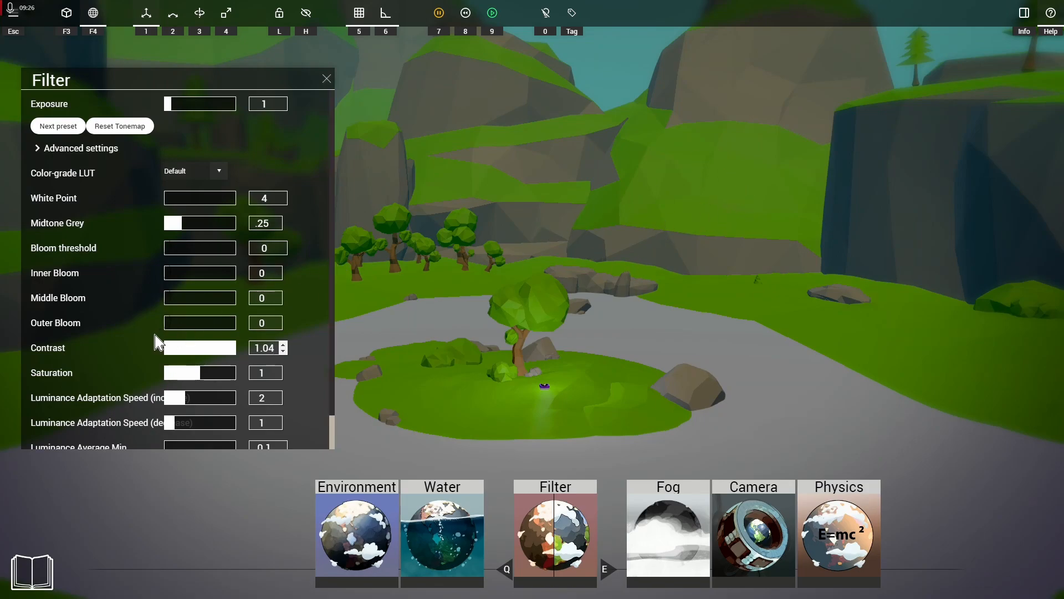
Step: Try Saturation values of 0 and 2, and set it back to 1
{"action": "scroll", "coordinate": [214, 335], "scroll_direction": "down", "scroll_amount": 1}
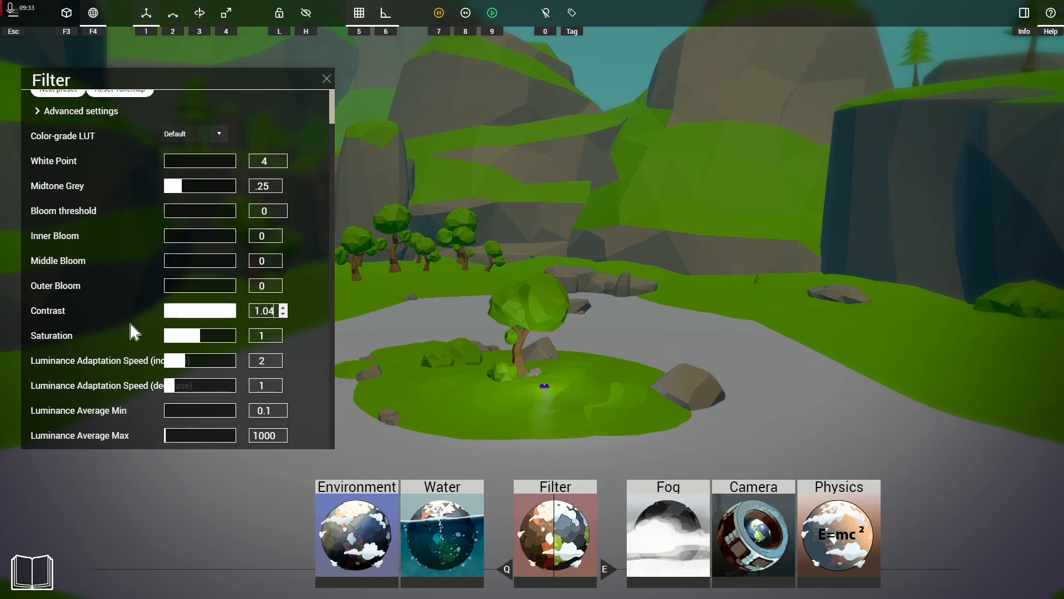
{"action": "left_click", "coordinate": [267, 341]}
{"action": "type", "text": "0"}
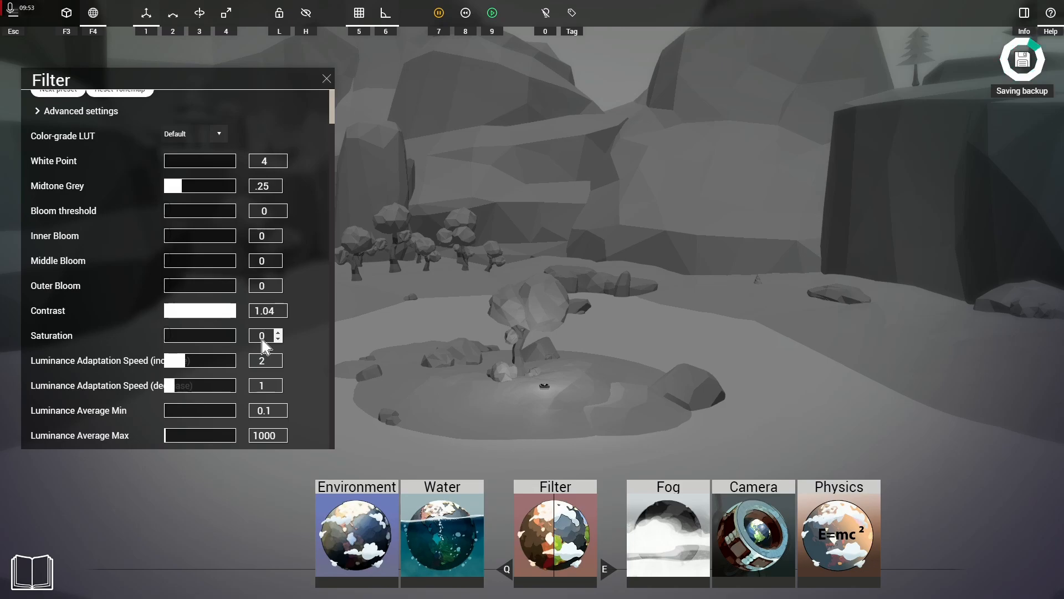
{"action": "key", "text": "BackSpace"}
{"action": "type", "text": "2"}
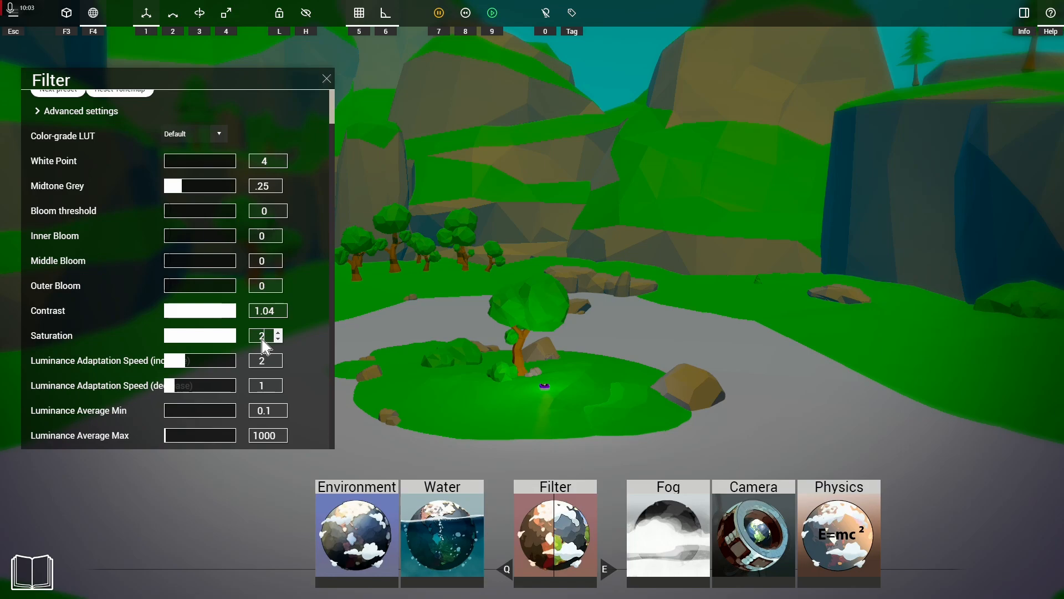
{"action": "left_click_drag", "start_coordinate": [265, 336], "coordinate": [257, 336]}
{"action": "type", "text": "1"}
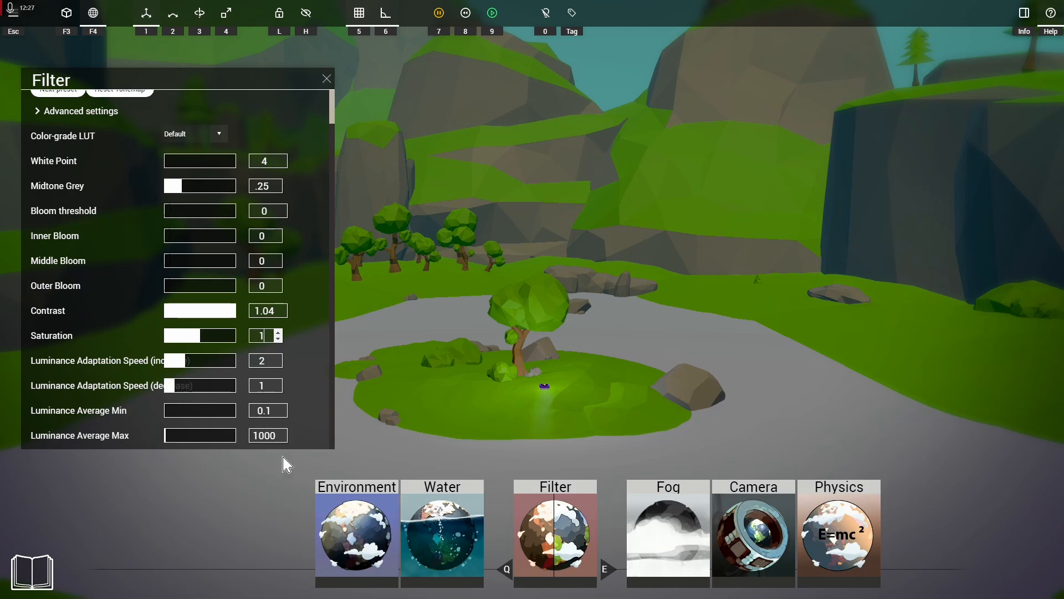
Step: Try a Luminance Average Min of 1000, and set it to 0.01
{"action": "left_click", "coordinate": [272, 408]}
{"action": "double_click", "coordinate": [274, 411]}
{"action": "type", "text": "1000"}
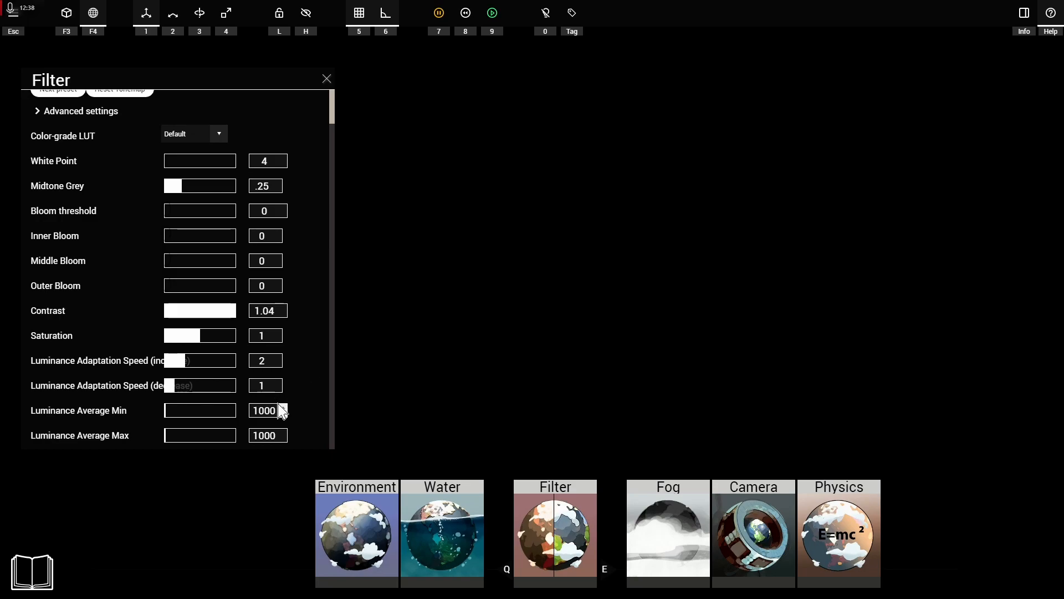
{"action": "double_click", "coordinate": [253, 411]}
{"action": "type", "text": "0.01"}
{"action": "key", "text": "Return"}
Step: Set both the Luminance Average Max and the Luminance Average Min to 5
{"action": "double_click", "coordinate": [261, 437]}
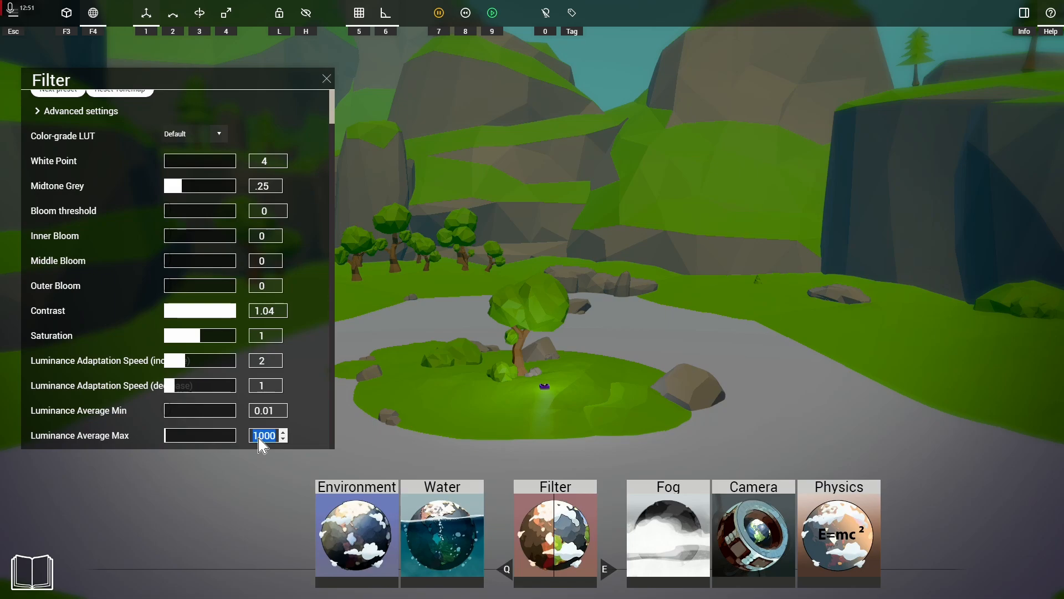
{"action": "type", "text": "5"}
{"action": "left_click", "coordinate": [276, 414]}
{"action": "type", "text": "5"}
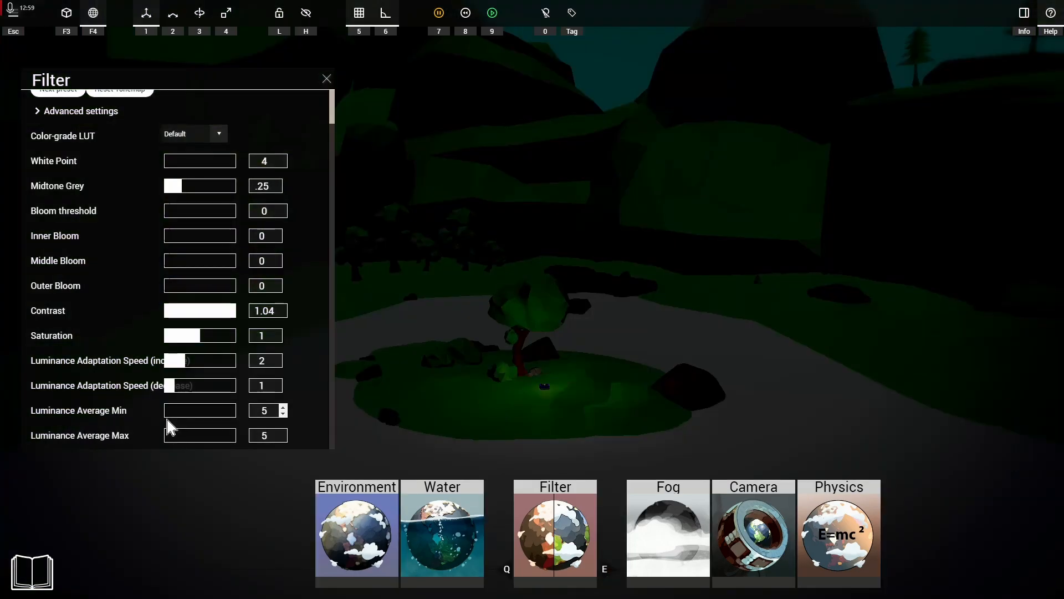
Step: Try Luminance Average Min values of 10 and 1000, and set it to 0.01
{"action": "left_click", "coordinate": [266, 410]}
{"action": "type", "text": "10"}
{"action": "left_click", "coordinate": [274, 411]}
{"action": "type", "text": "1000"}
{"action": "type", "text": "00"}
{"action": "left_click_drag", "start_coordinate": [276, 417], "coordinate": [166, 417]}
{"action": "type", "text": "0.01"}
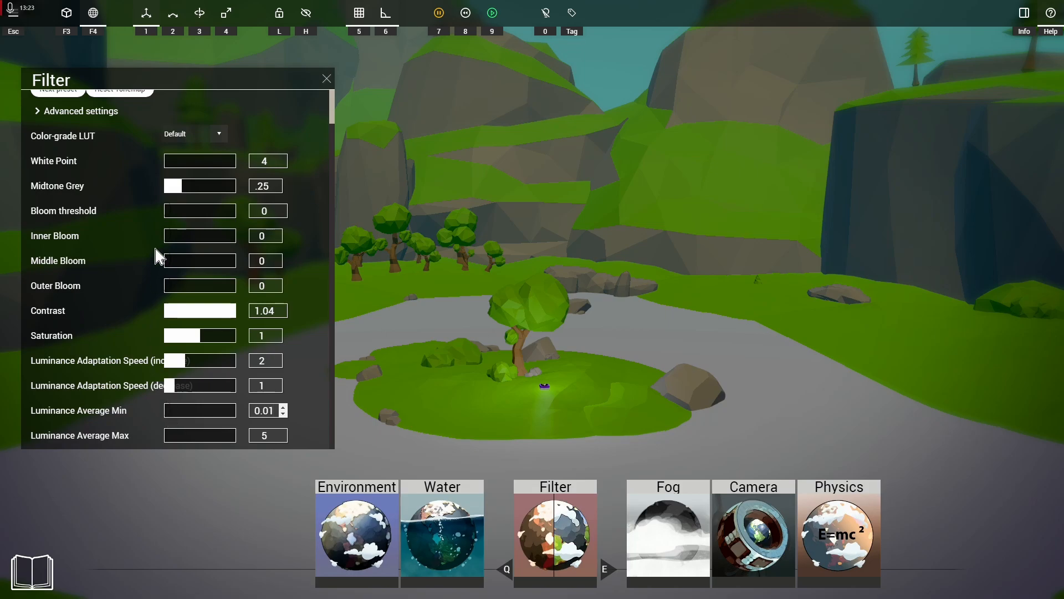
Step: Close the Filter settings and try the Clear Sky skydome in the Environment settings
{"action": "scroll", "coordinate": [136, 266], "scroll_direction": "up", "scroll_amount": 2}
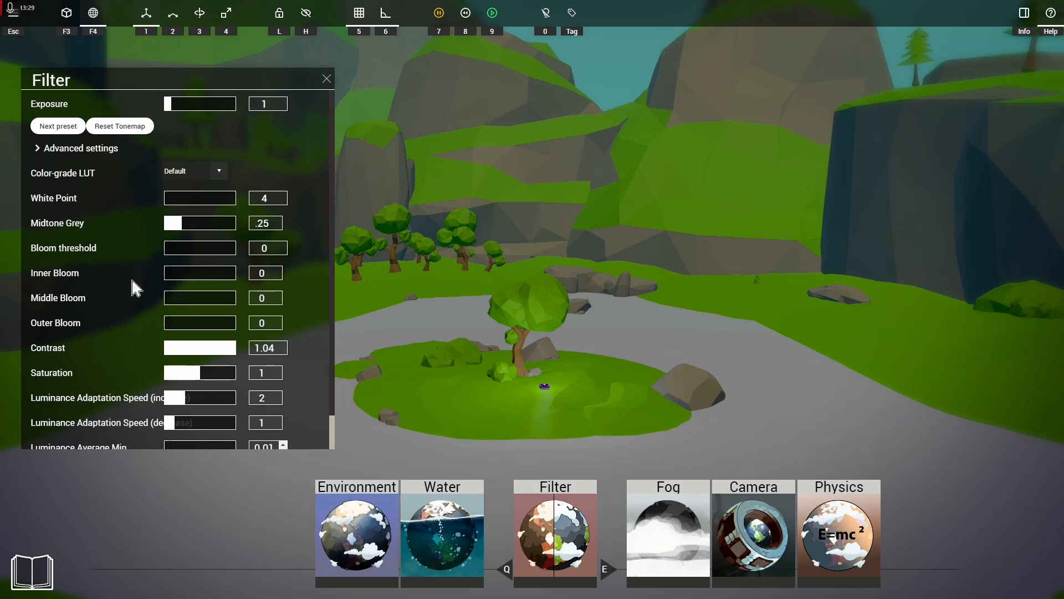
{"action": "left_click", "coordinate": [326, 79]}
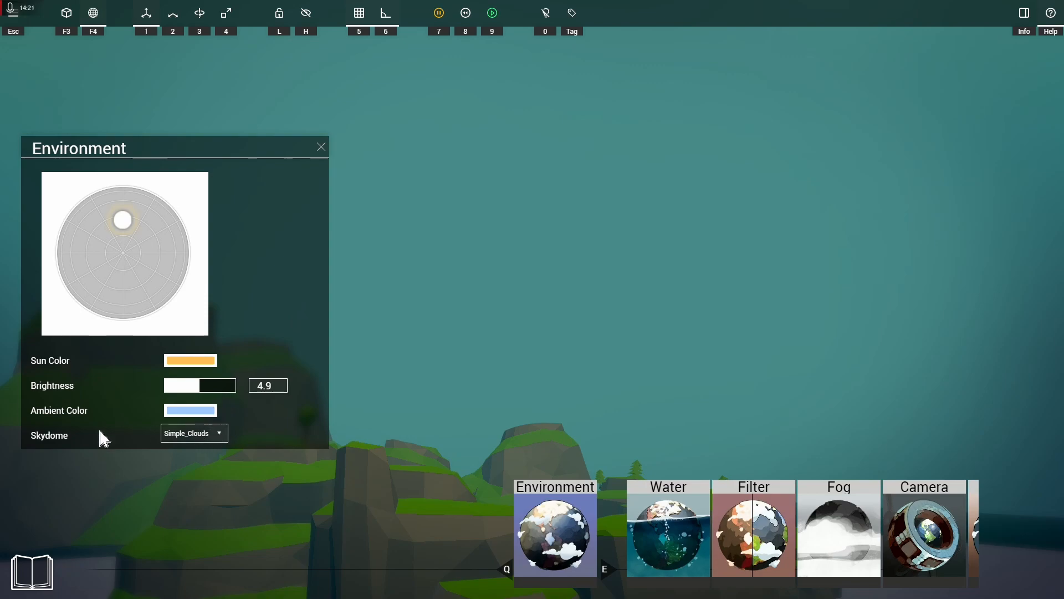
{"action": "left_click", "coordinate": [222, 438]}
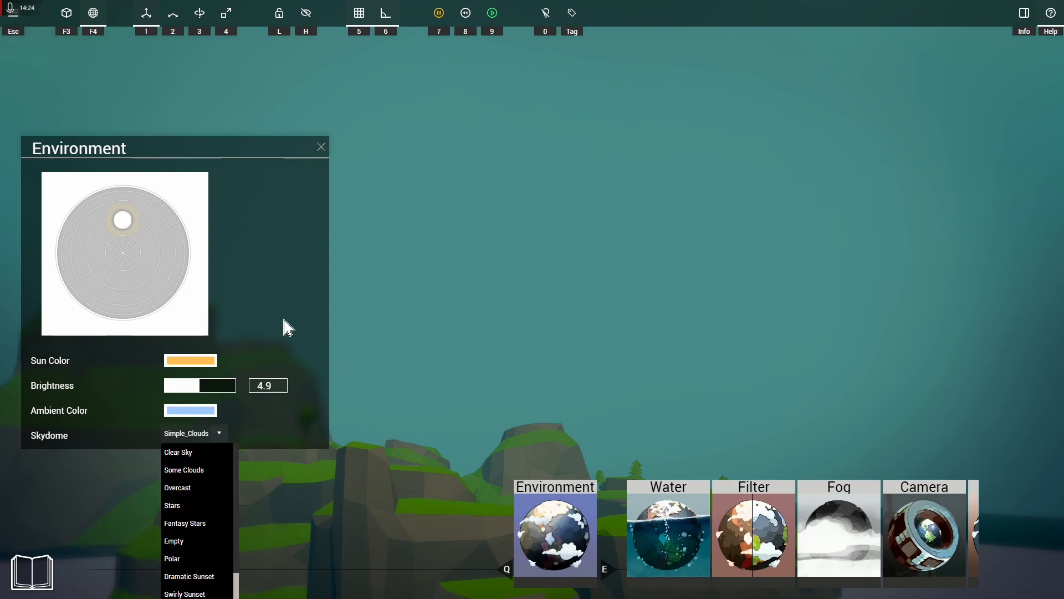
{"action": "left_click", "coordinate": [187, 457]}
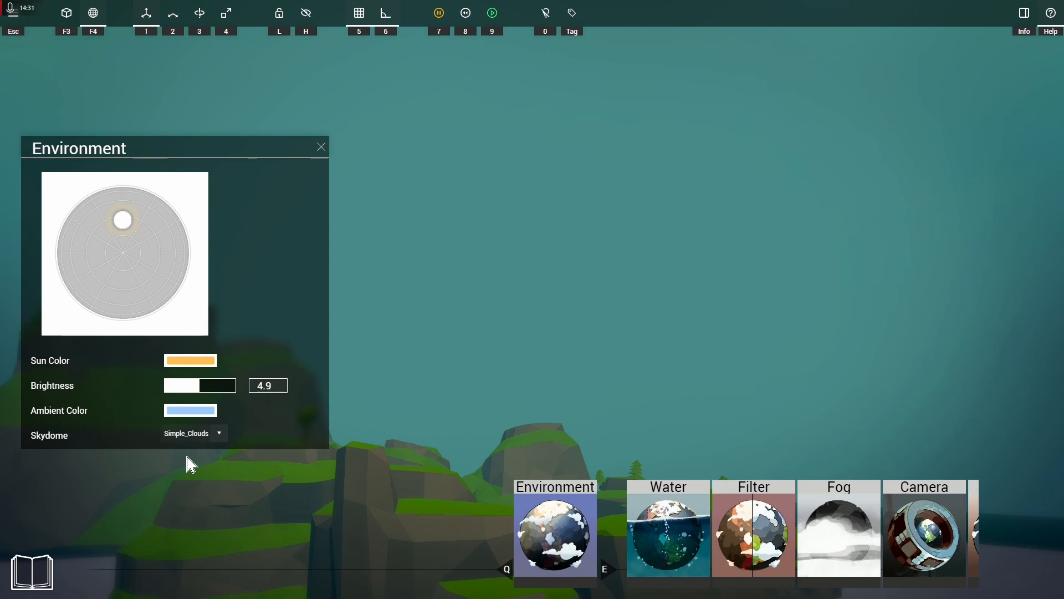
Step: Set the skydome to Some Clouds and look around the sky
{"action": "left_click", "coordinate": [219, 437]}
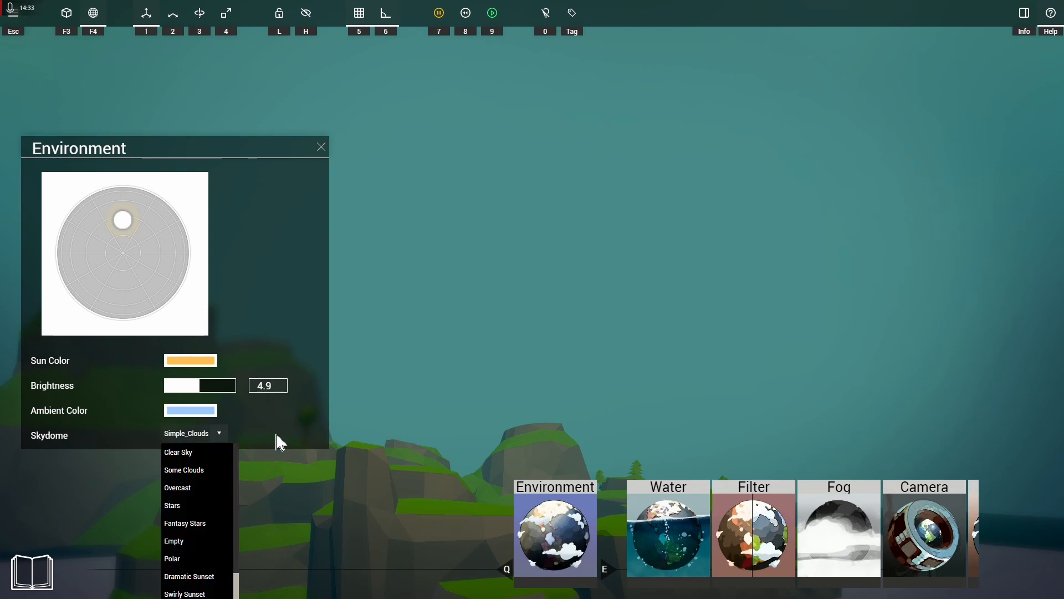
{"action": "left_click", "coordinate": [187, 474]}
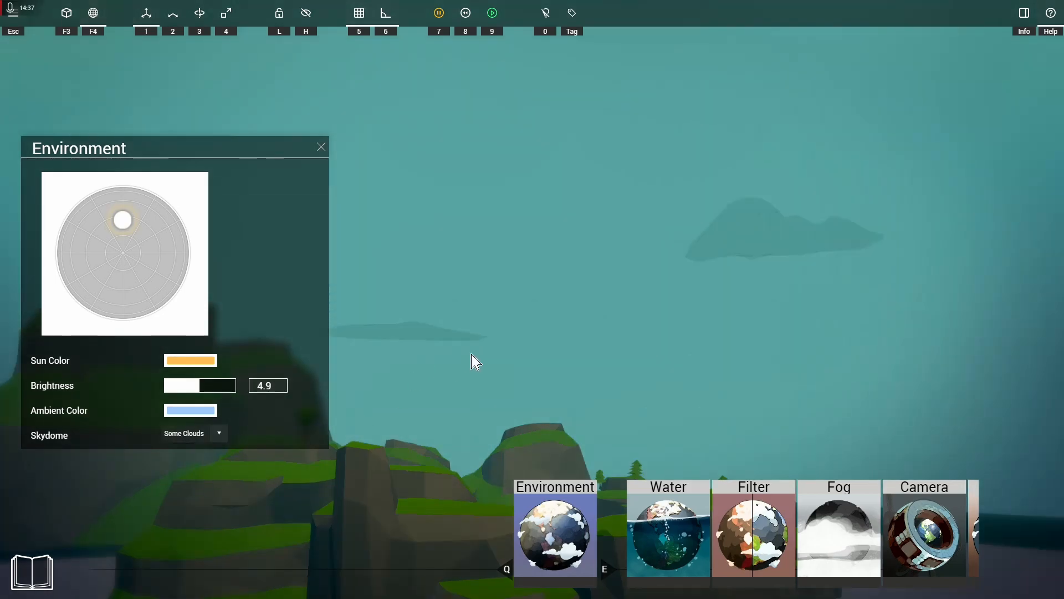
{"action": "right_click_drag", "start_coordinate": [532, 300], "coordinate": [532, 147]}
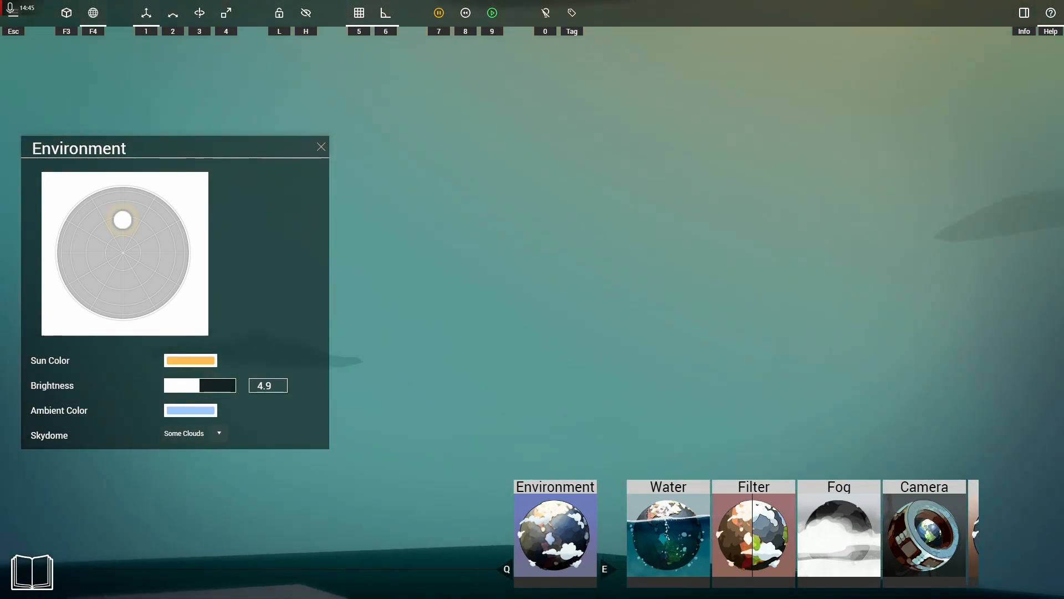
{"action": "right_click_drag", "start_coordinate": [532, 299], "coordinate": [610, 271]}
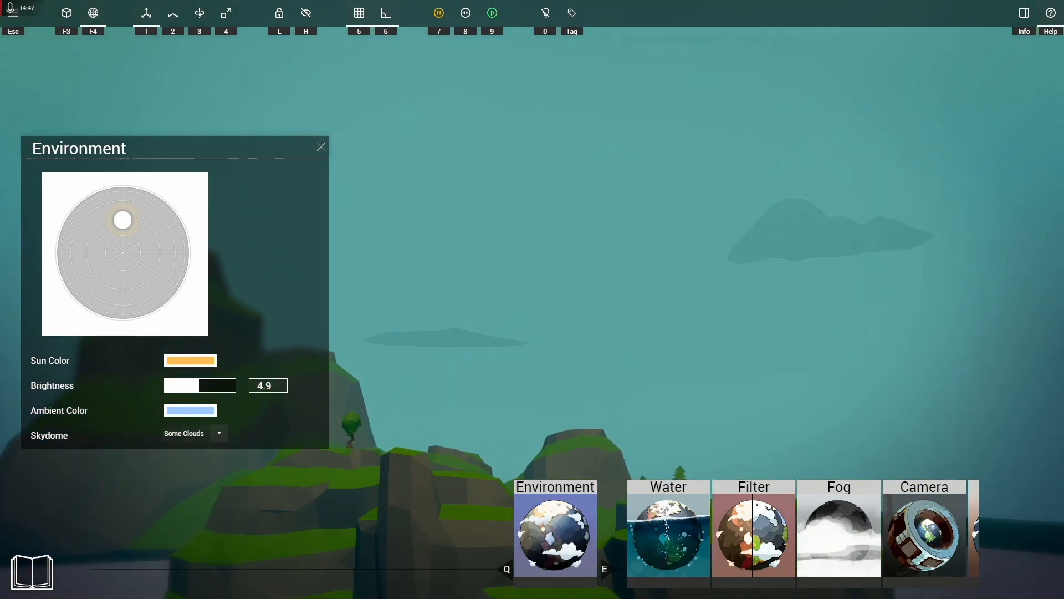
Step: Set the skydome to Overcast and view the sky from several directions
{"action": "left_click", "coordinate": [209, 438]}
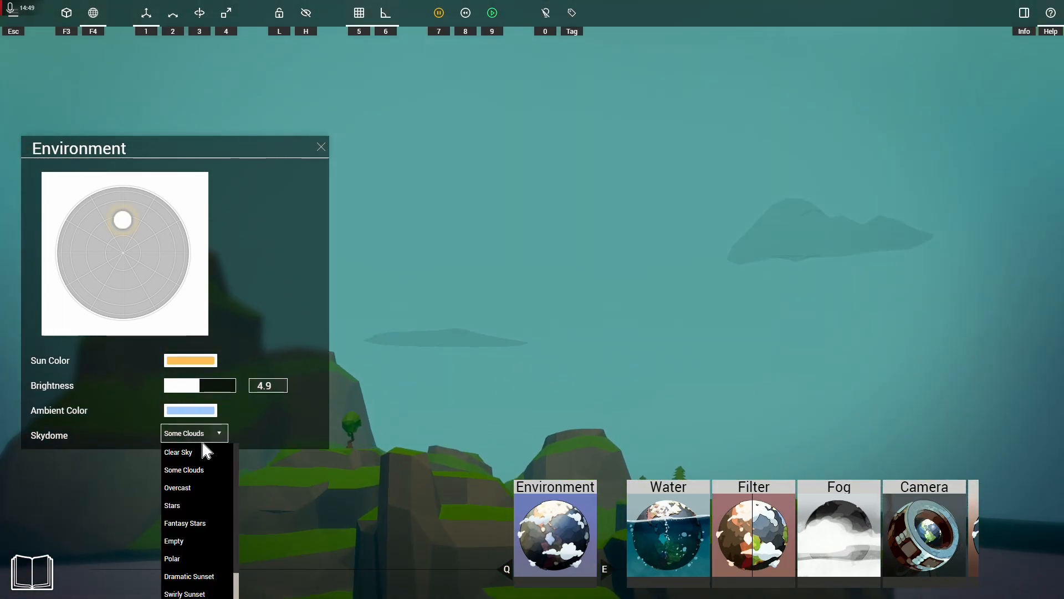
{"action": "left_click", "coordinate": [197, 490]}
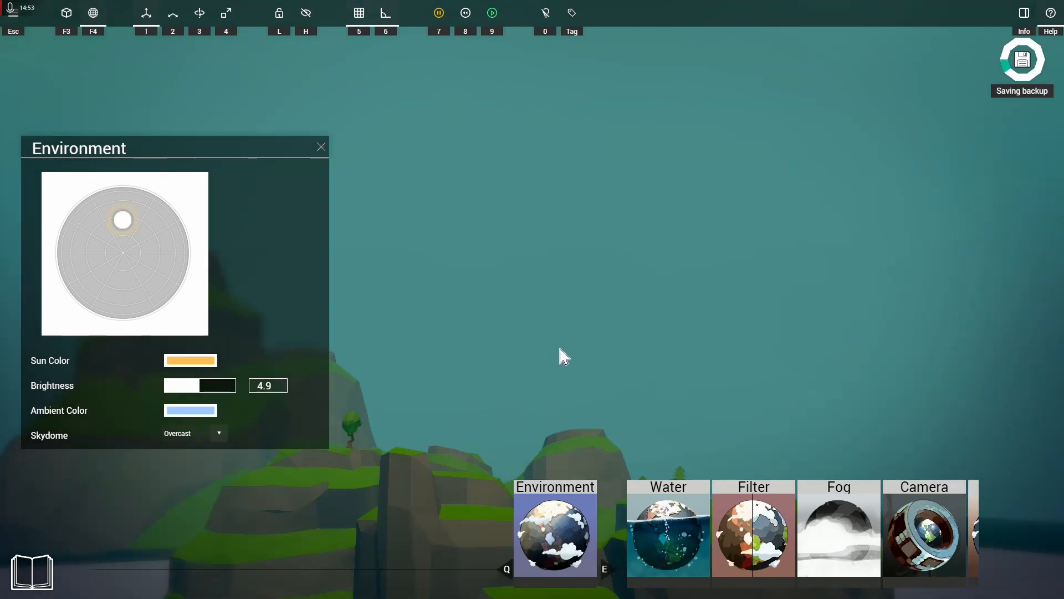
{"action": "right_click_drag", "start_coordinate": [558, 397], "coordinate": [566, 385]}
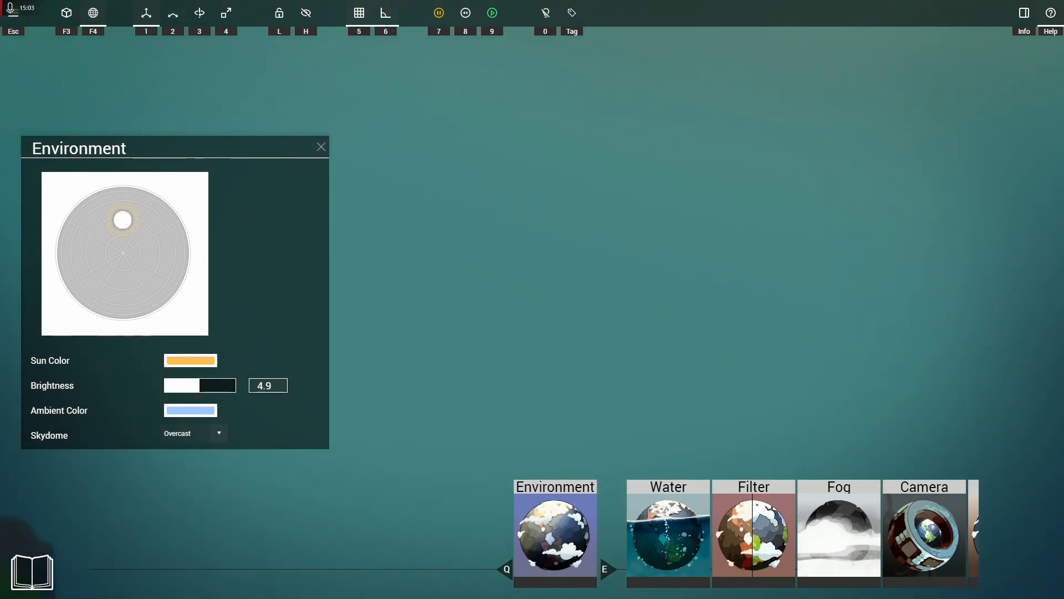
{"action": "right_click_drag", "start_coordinate": [515, 310], "coordinate": [532, 379]}
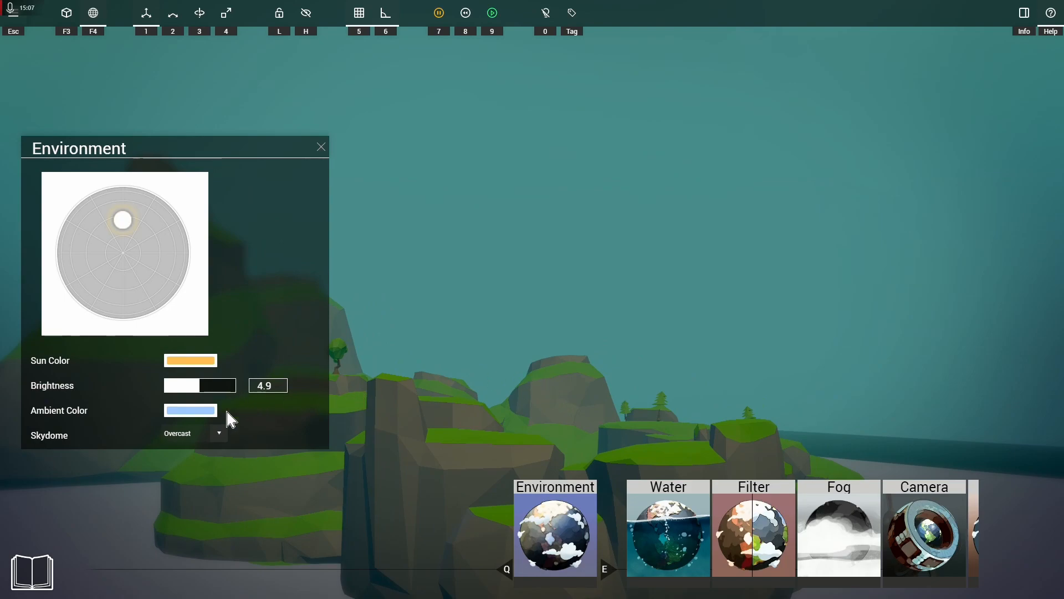
Step: Set the skydome to Stars and darken the ambient color to navy, hex 263549
{"action": "left_click", "coordinate": [214, 444]}
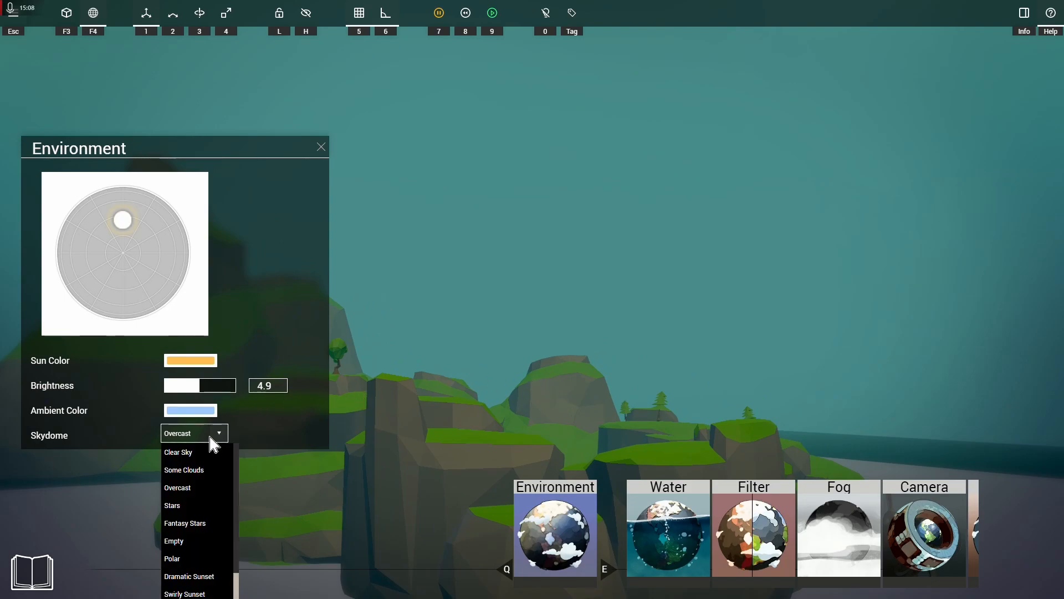
{"action": "left_click", "coordinate": [197, 506]}
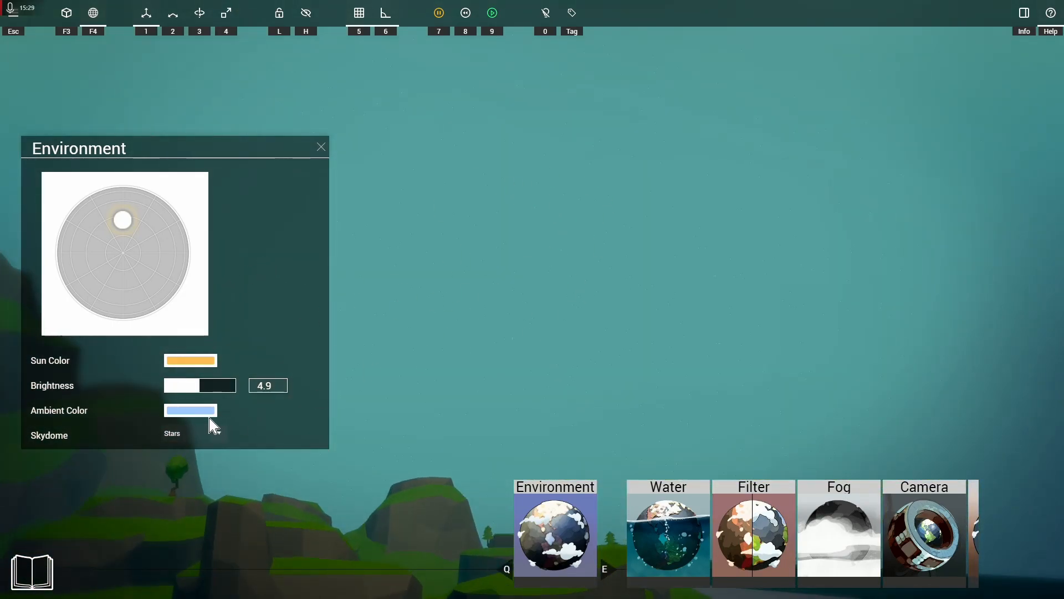
{"action": "left_click", "coordinate": [194, 414]}
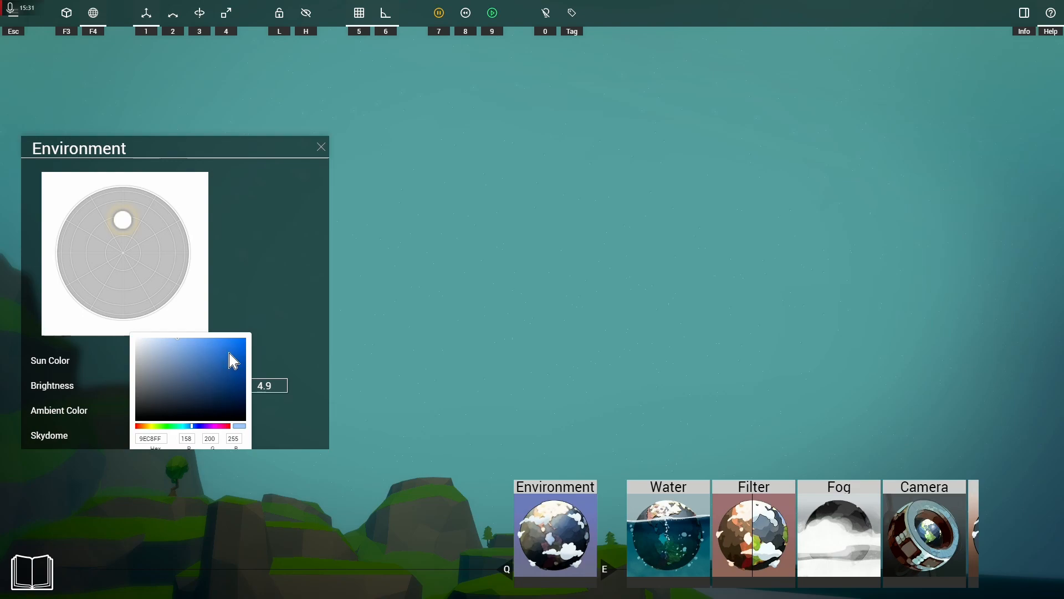
{"action": "mouse_move", "coordinate": [241, 341]}
{"action": "left_mouse_down"}
{"action": "mouse_move", "coordinate": [247, 333]}
{"action": "mouse_move", "coordinate": [225, 375]}
{"action": "mouse_move", "coordinate": [187, 396]}
{"action": "left_mouse_up"}
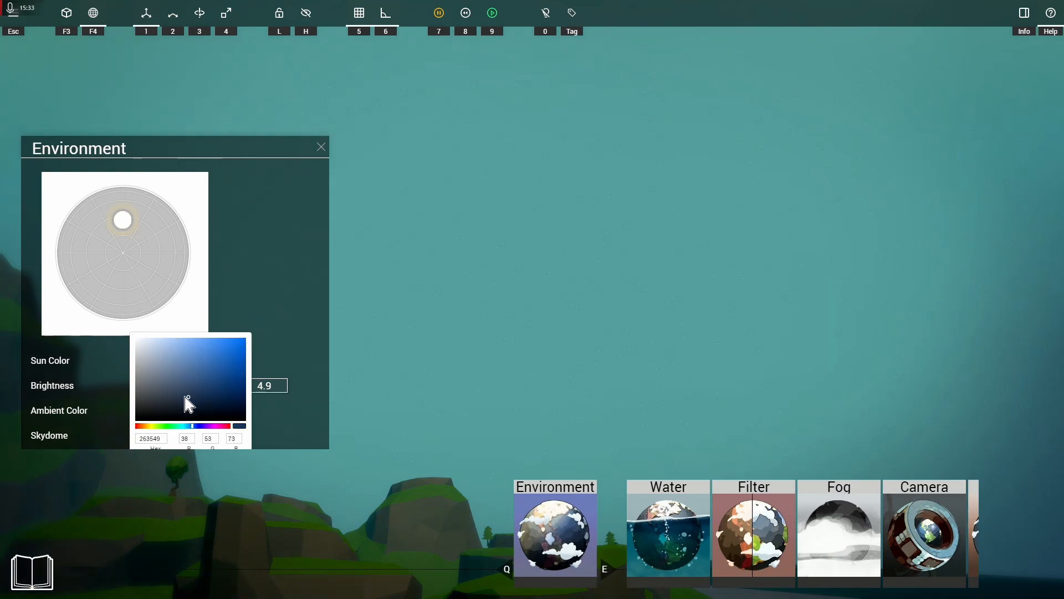
{"action": "left_click", "coordinate": [307, 341]}
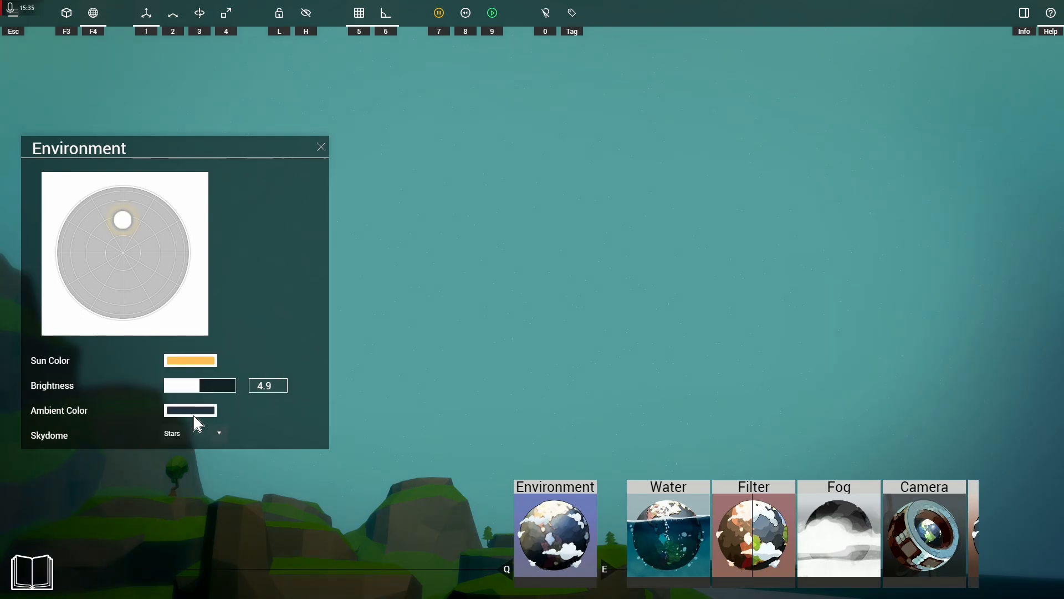
Step: Set the ambient color back to a light blue
{"action": "left_click", "coordinate": [213, 411]}
{"action": "mouse_move", "coordinate": [185, 404]}
{"action": "left_mouse_down"}
{"action": "mouse_move", "coordinate": [179, 344]}
{"action": "mouse_move", "coordinate": [163, 336]}
{"action": "left_mouse_up"}
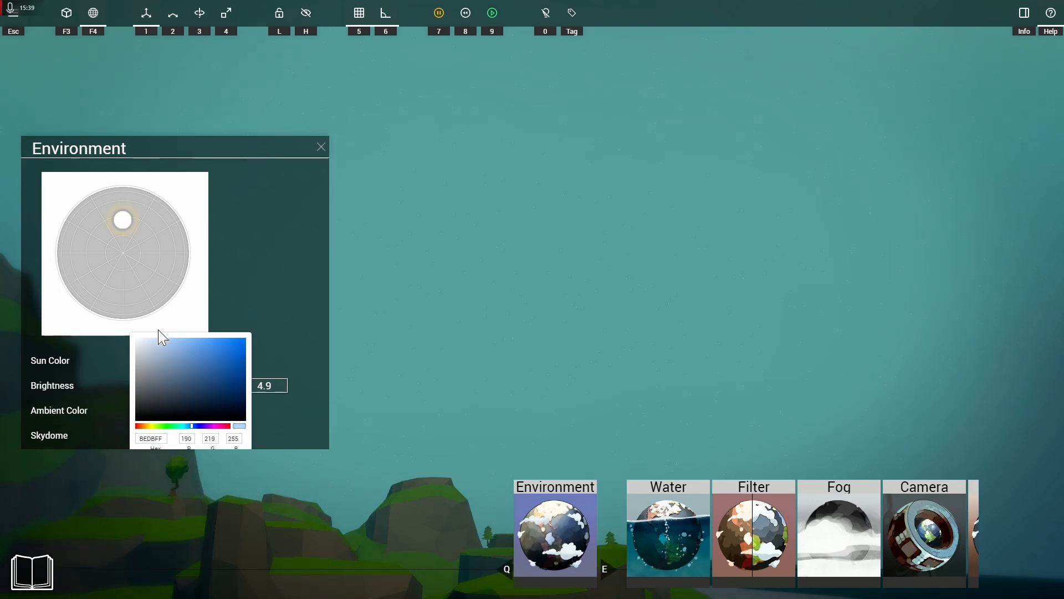
{"action": "left_click", "coordinate": [304, 319]}
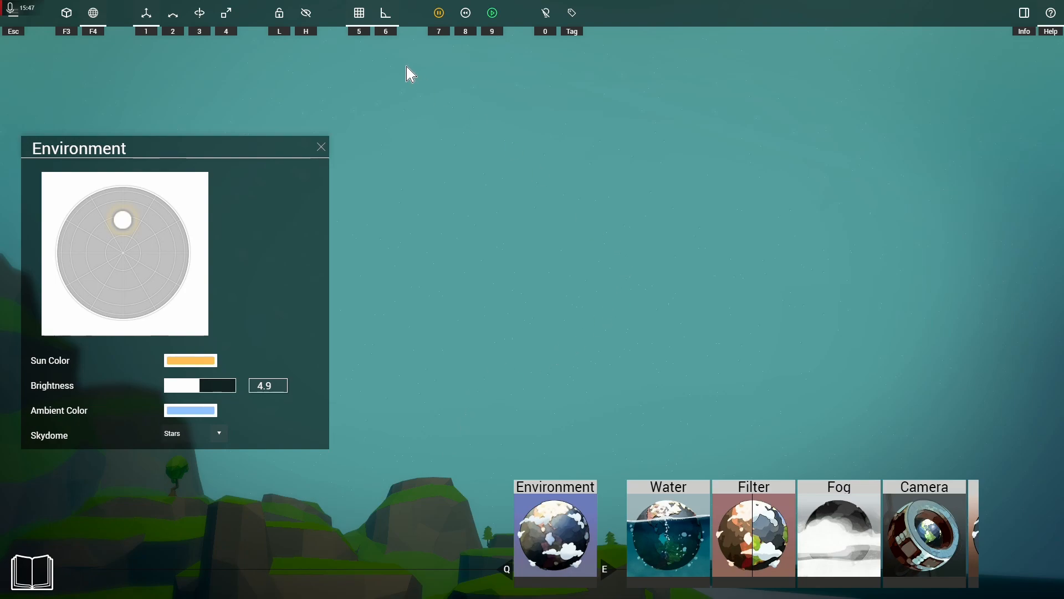
Step: Try the Fantasy Stars and Empty skydomes, and turn the view to inspect the empty sky
{"action": "left_click", "coordinate": [192, 436]}
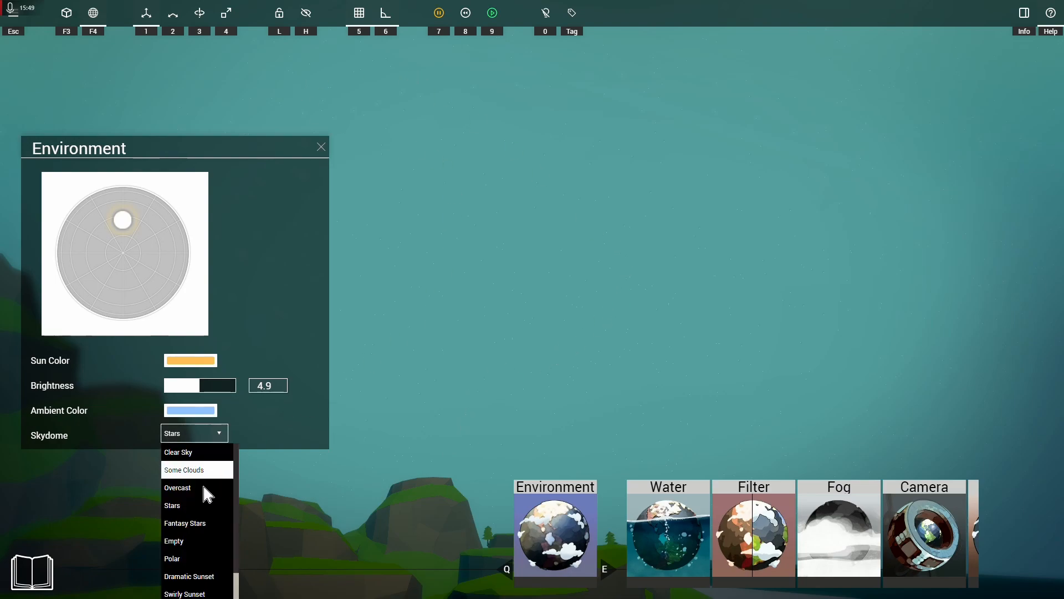
{"action": "left_click", "coordinate": [188, 523]}
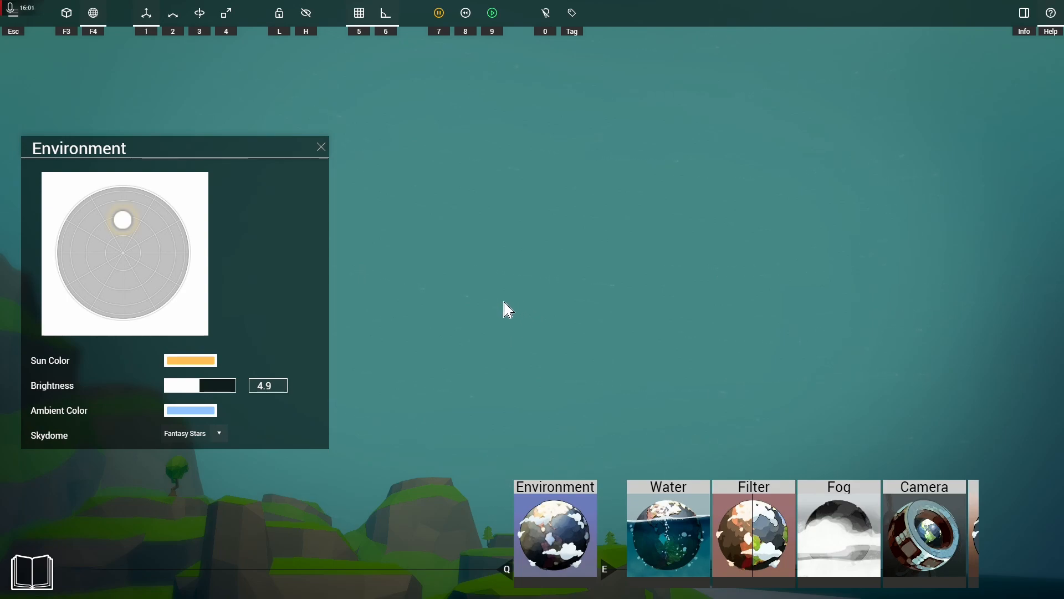
{"action": "left_click", "coordinate": [214, 434]}
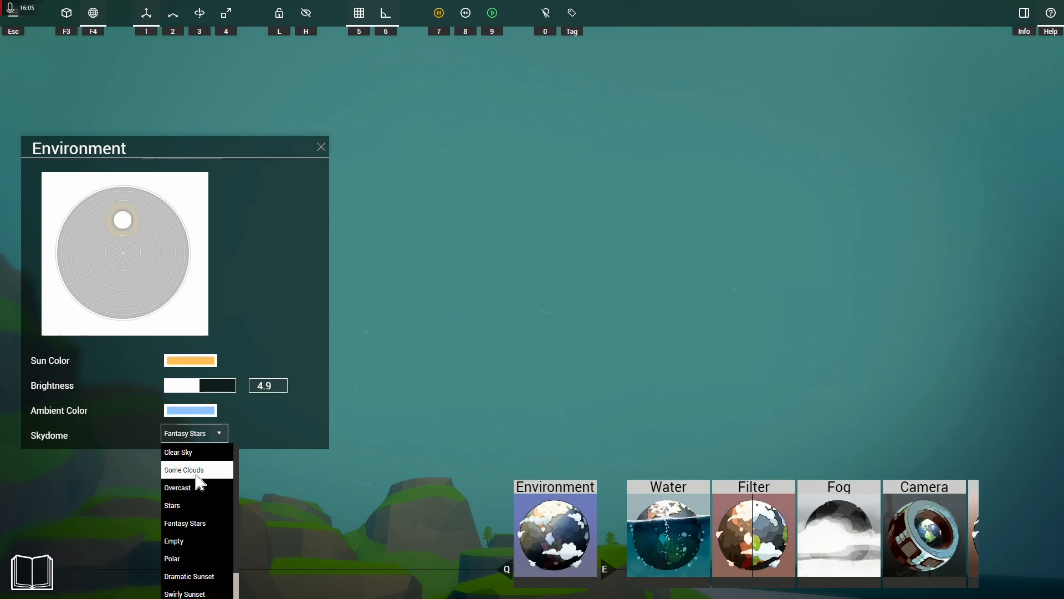
{"action": "left_click", "coordinate": [200, 542]}
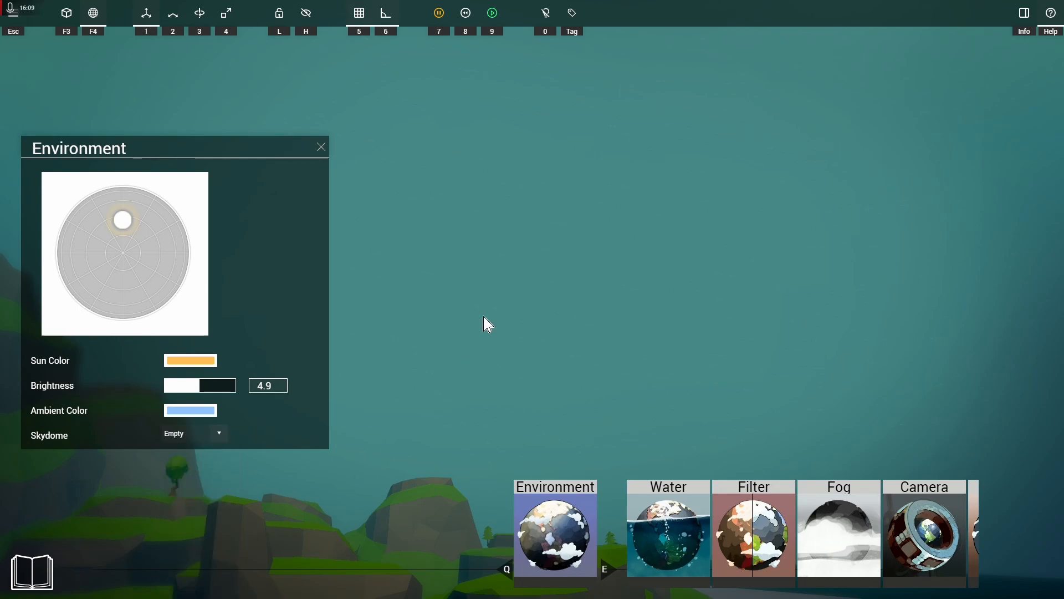
{"action": "right_click_drag", "start_coordinate": [510, 373], "coordinate": [266, 371]}
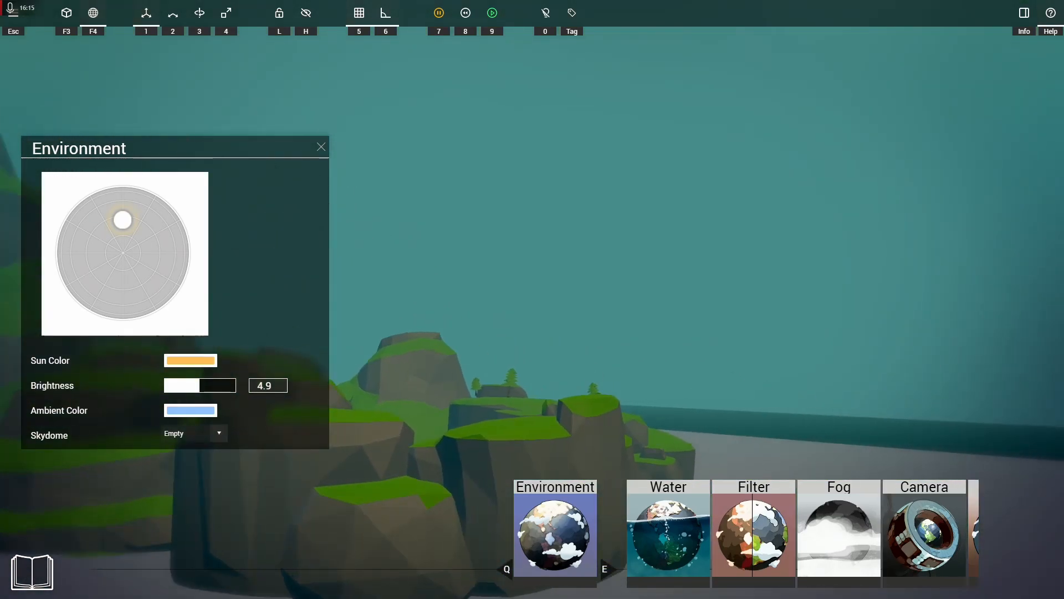
Step: Set the skydome to Polar and look around the sky
{"action": "left_click", "coordinate": [219, 433]}
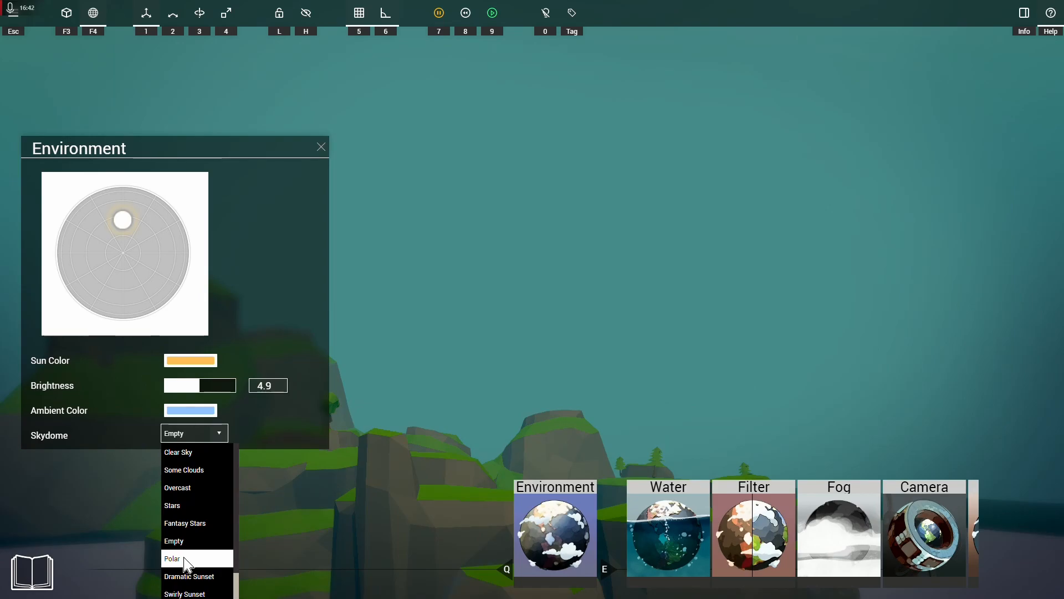
{"action": "left_click", "coordinate": [185, 559]}
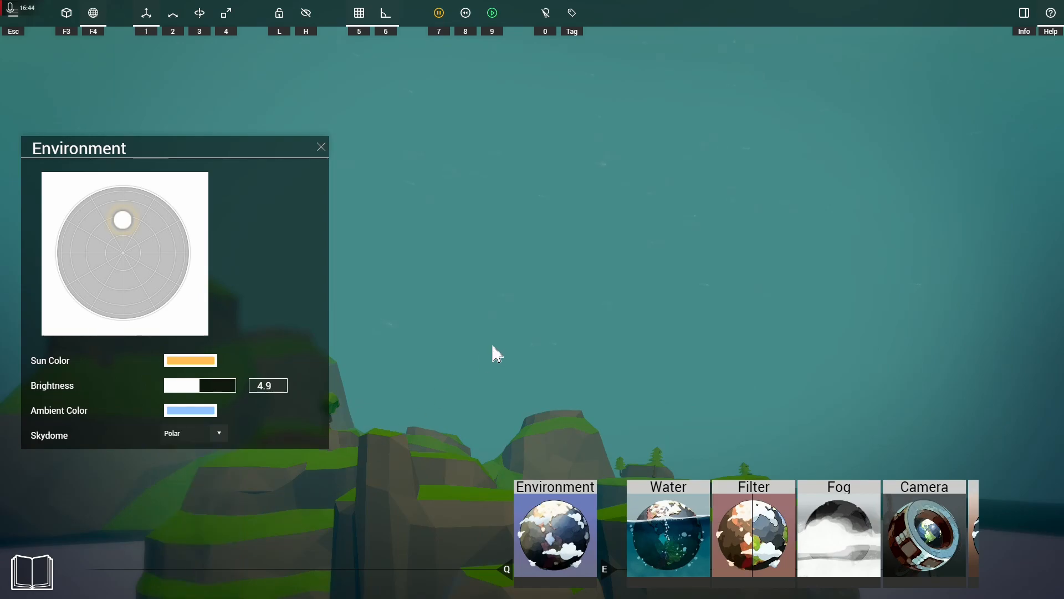
{"action": "right_click_drag", "start_coordinate": [489, 354], "coordinate": [233, 310]}
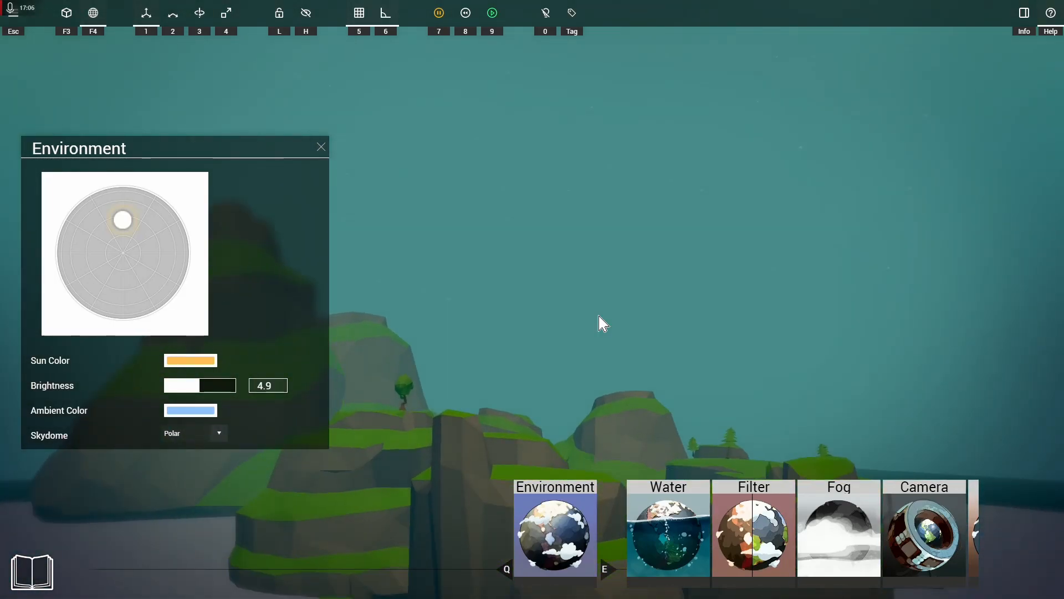
Step: Set the skydome to Dramatic Sunset
{"action": "left_click", "coordinate": [215, 433]}
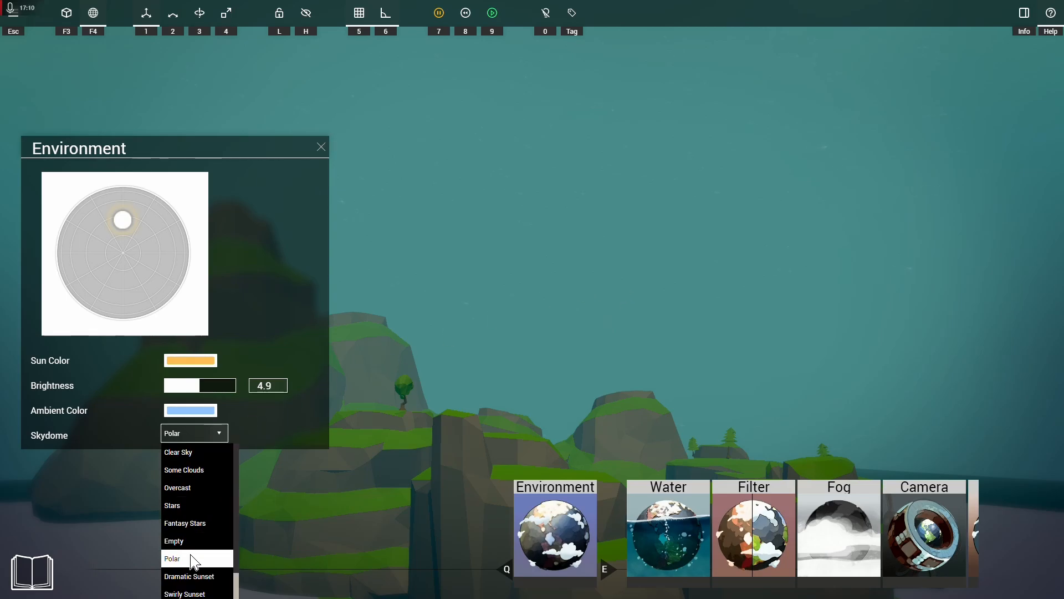
{"action": "scroll", "coordinate": [190, 536], "scroll_direction": "down", "scroll_amount": 2}
{"action": "left_click", "coordinate": [183, 530]}
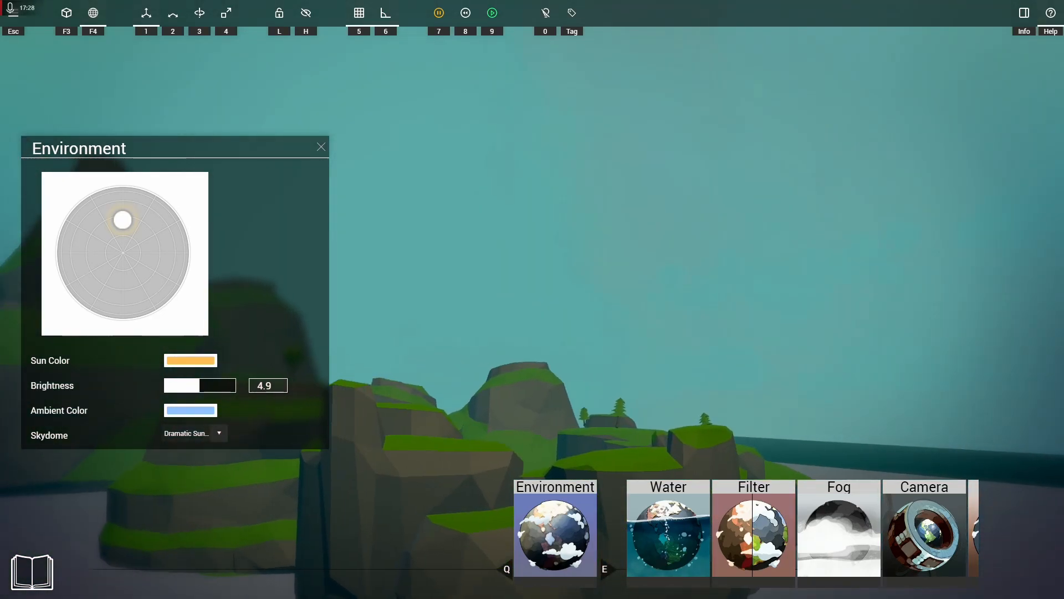
Step: Set the skydome to Swirly Sunset and look around at the swirling clouds
{"action": "left_click", "coordinate": [206, 437]}
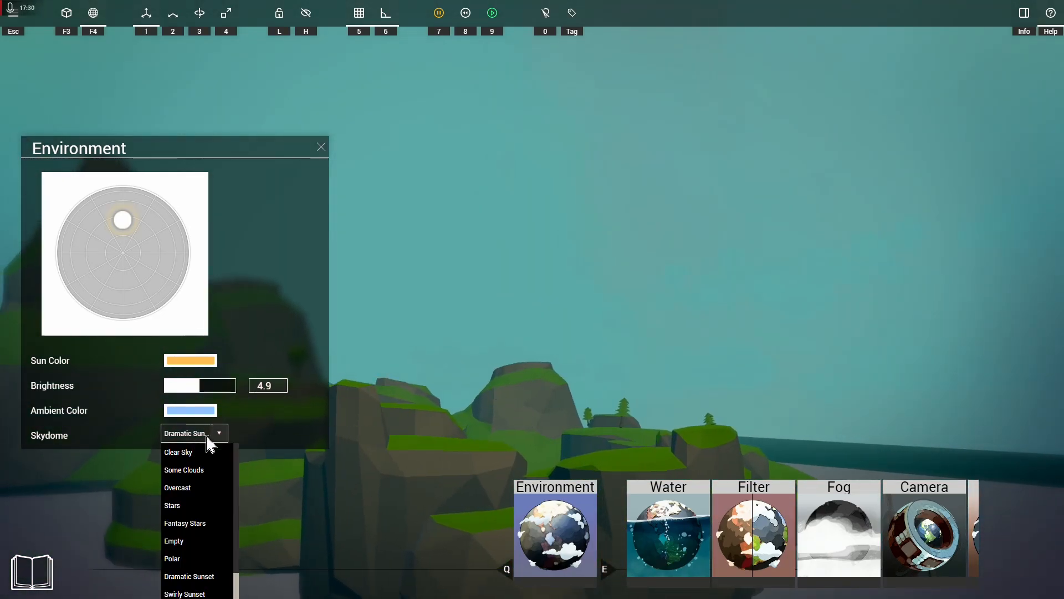
{"action": "scroll", "coordinate": [201, 570], "scroll_direction": "down", "scroll_amount": 2}
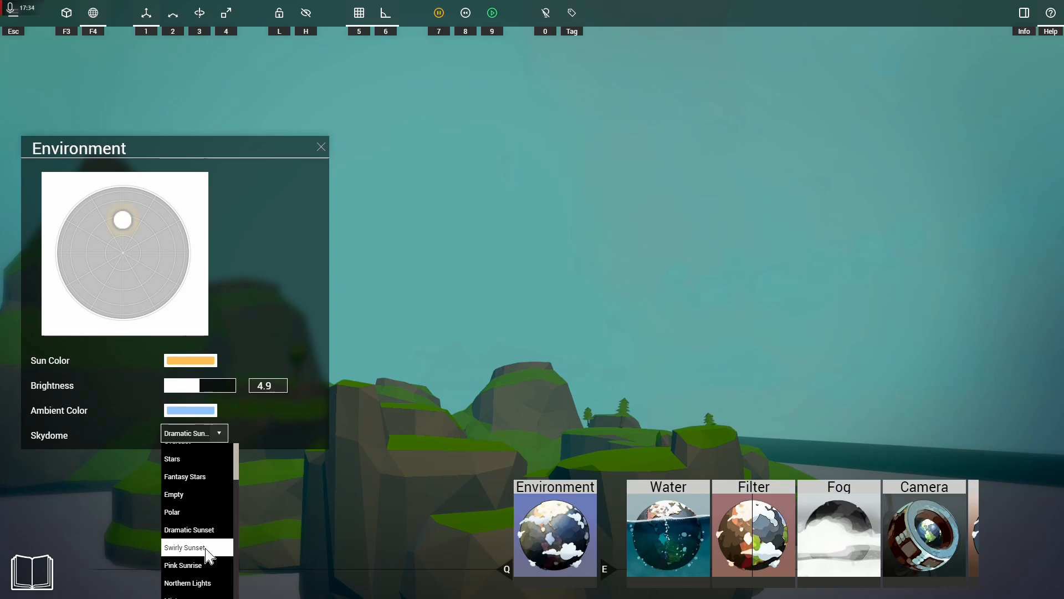
{"action": "left_click", "coordinate": [209, 549]}
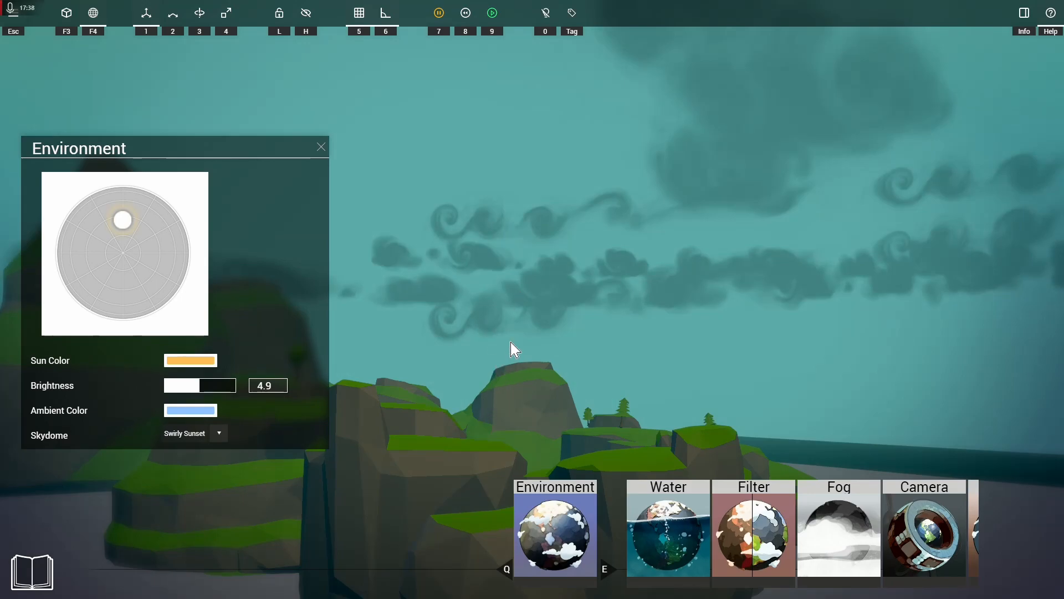
{"action": "right_click_drag", "start_coordinate": [514, 391], "coordinate": [787, 293]}
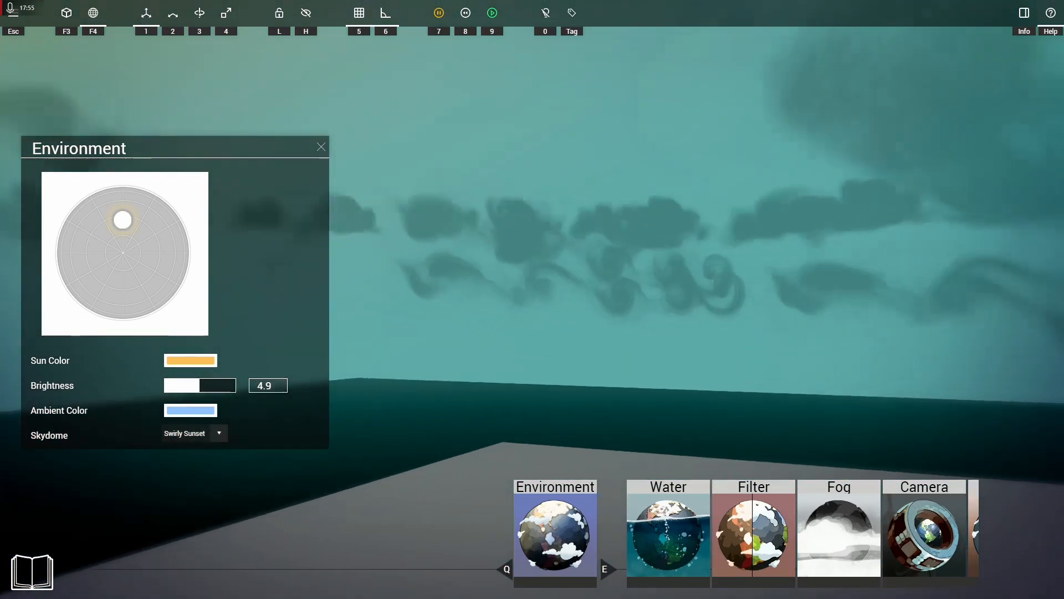
{"action": "right_click_drag", "start_coordinate": [621, 397], "coordinate": [481, 378]}
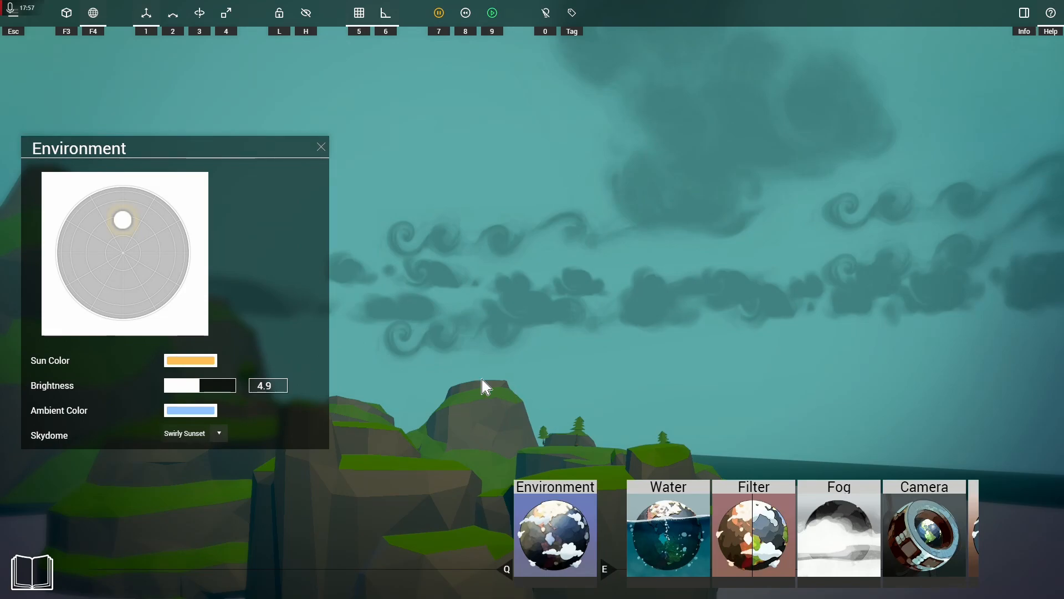
Step: Set the skydome to Northern Lights and look around the sky
{"action": "left_click", "coordinate": [204, 433]}
{"action": "scroll", "coordinate": [202, 506], "scroll_direction": "down", "scroll_amount": 2}
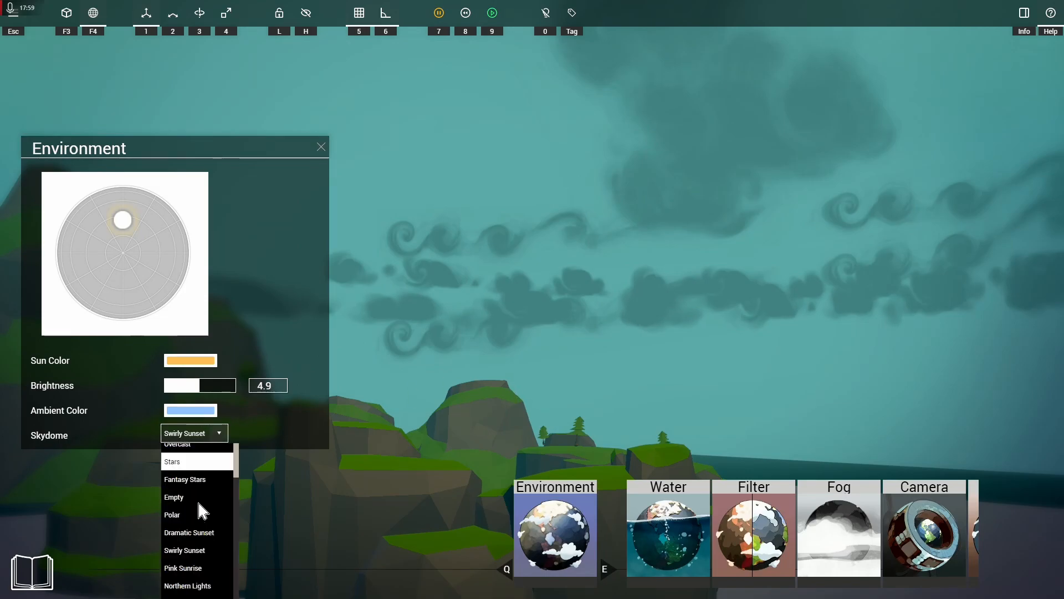
{"action": "left_click", "coordinate": [208, 583]}
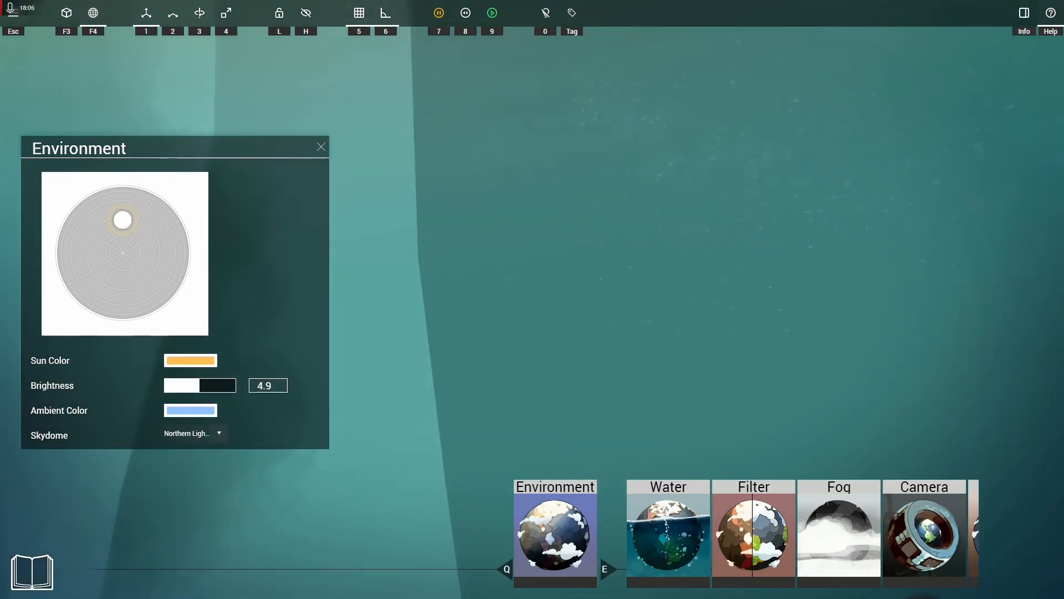
{"action": "right_click_drag", "start_coordinate": [532, 300], "coordinate": [477, 216]}
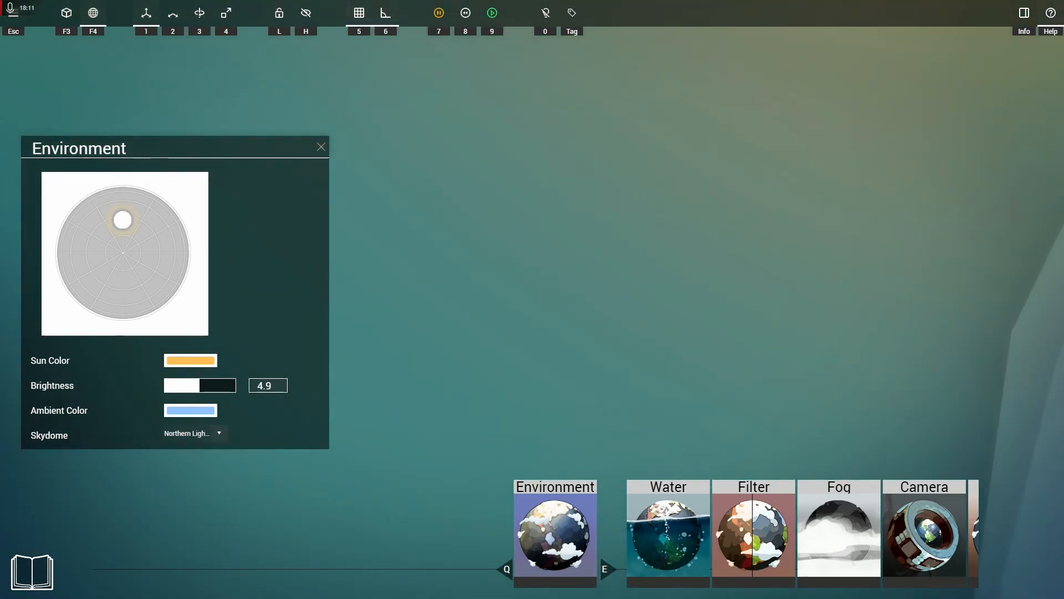
{"action": "right_click_drag", "start_coordinate": [532, 300], "coordinate": [477, 271]}
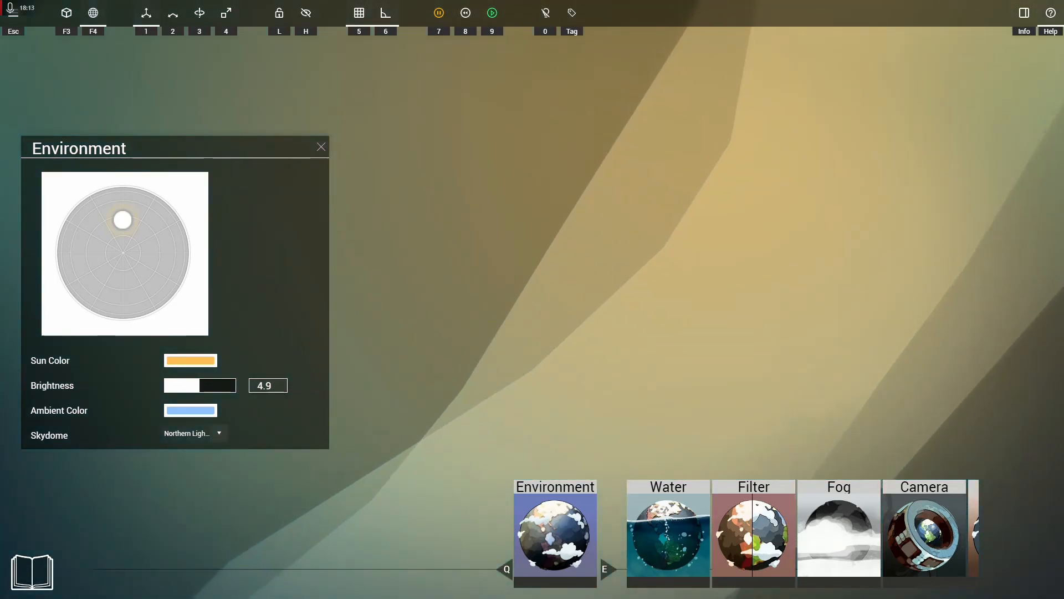
{"action": "right_click_drag", "start_coordinate": [532, 299], "coordinate": [499, 310]}
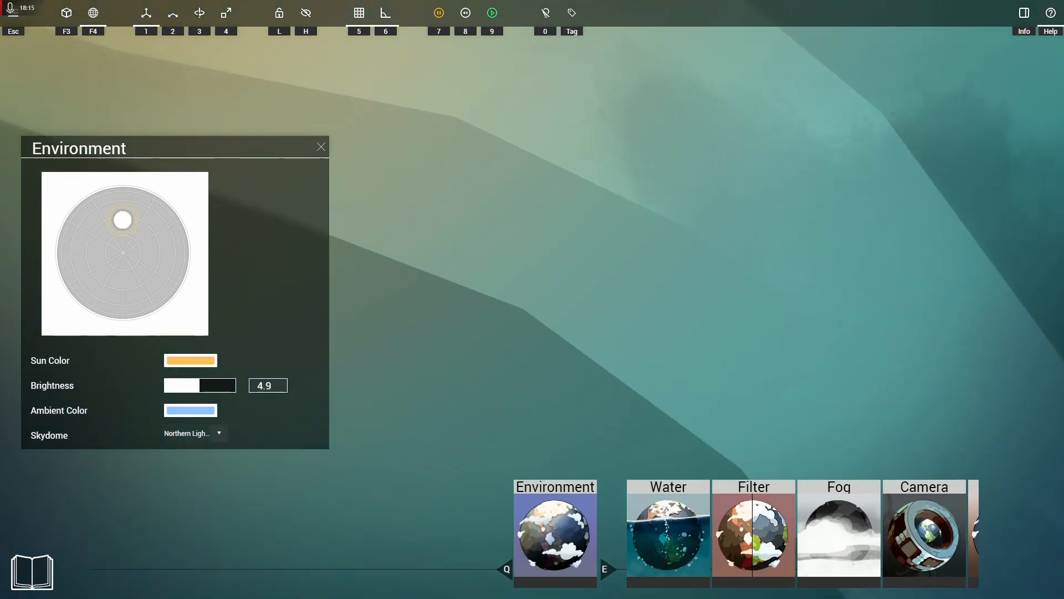
{"action": "right_click_drag", "start_coordinate": [532, 299], "coordinate": [505, 288]}
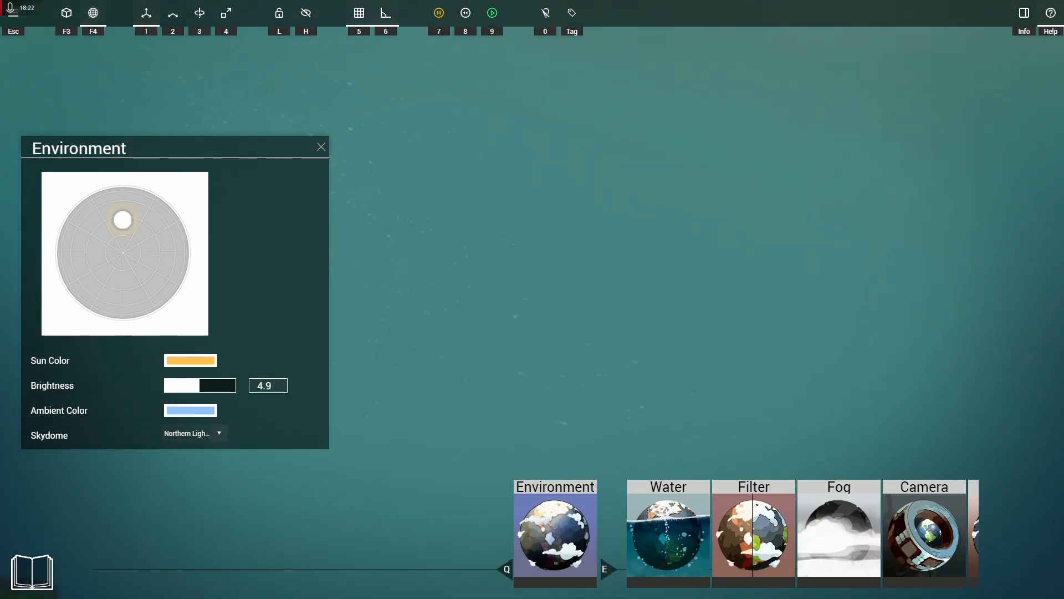
Step: Try the Clear Sky skydome for comparison and turn the view to inspect the sky
{"action": "left_click", "coordinate": [194, 433]}
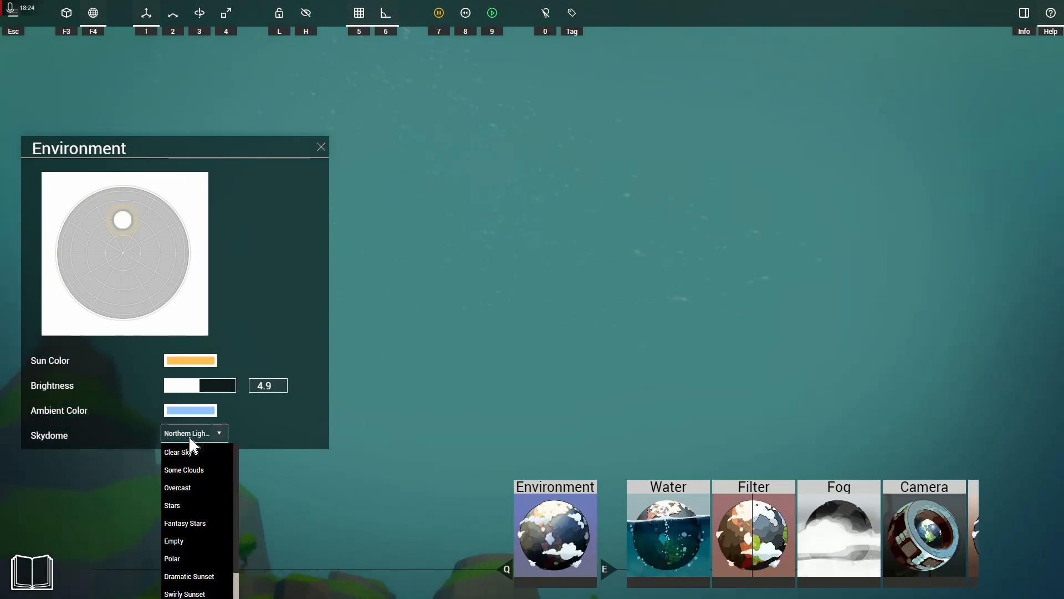
{"action": "left_click", "coordinate": [192, 454]}
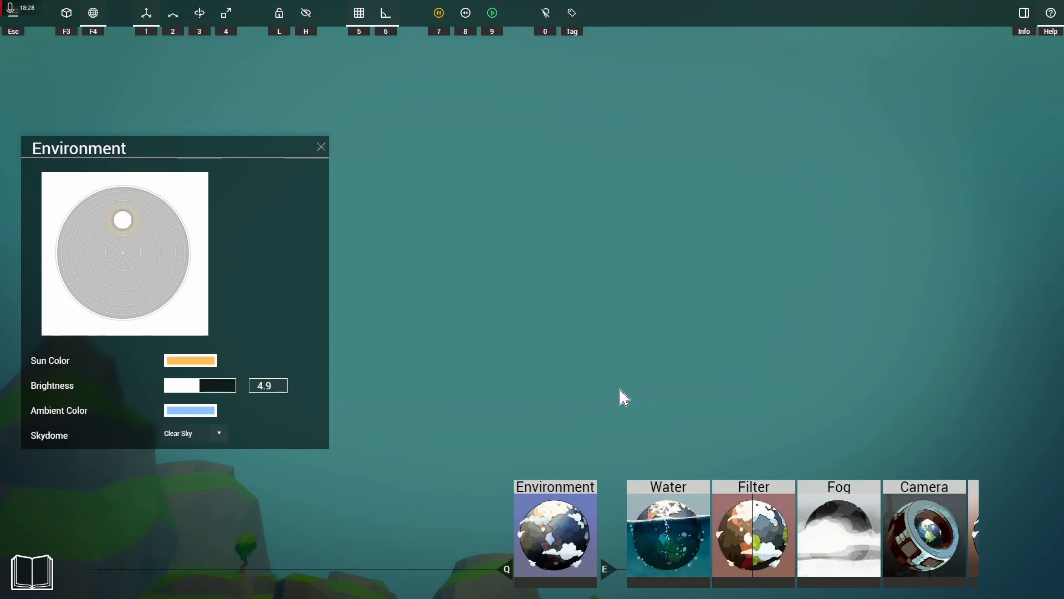
{"action": "right_click_drag", "start_coordinate": [585, 408], "coordinate": [598, 360]}
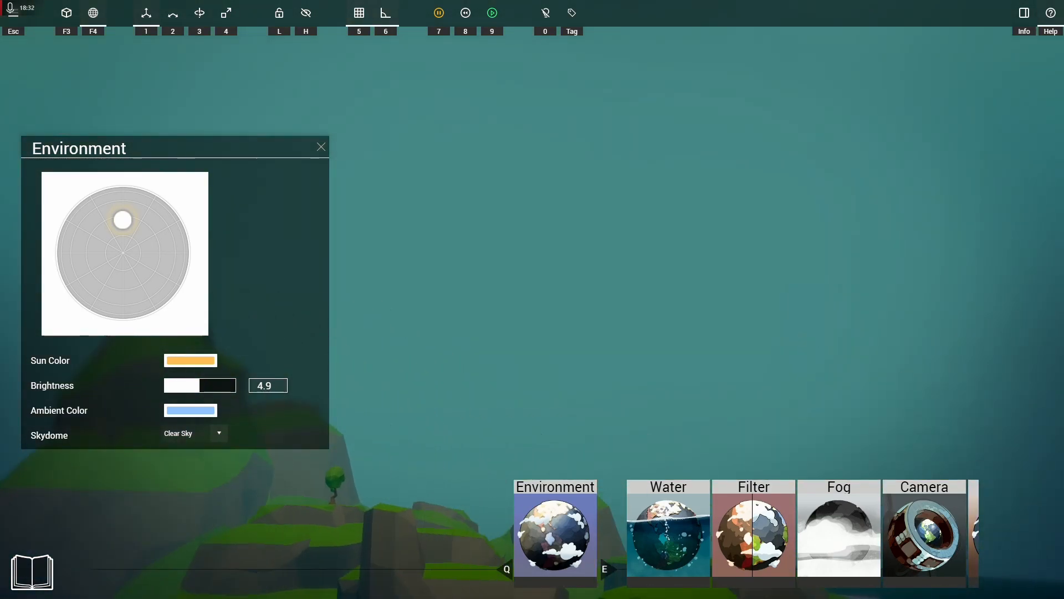
Step: Switch the skydome from Clear Sky back to Northern Lights
{"action": "left_click", "coordinate": [197, 435]}
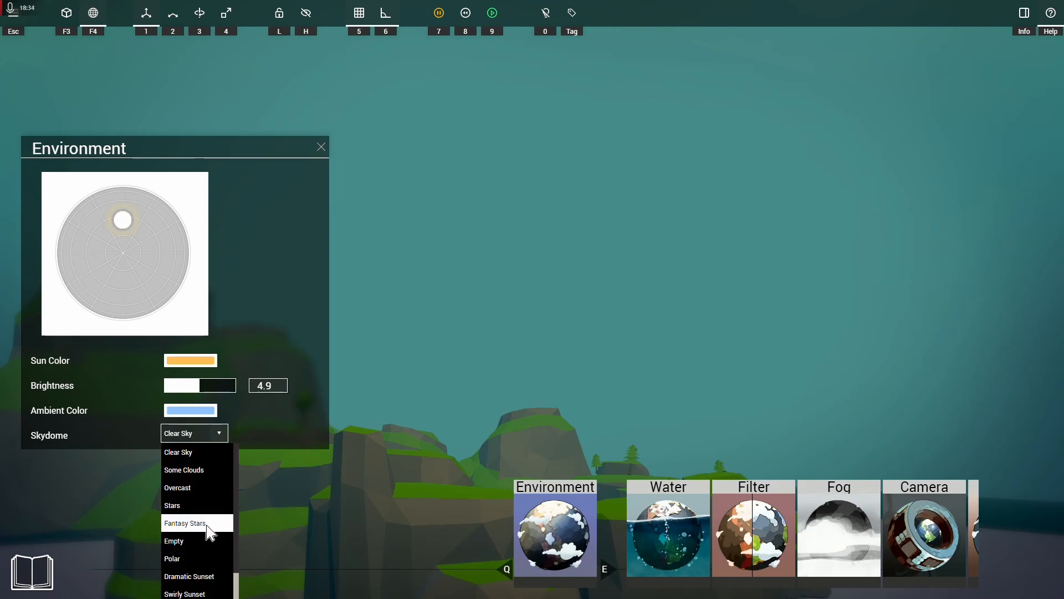
{"action": "scroll", "coordinate": [205, 533], "scroll_direction": "down", "scroll_amount": 2}
{"action": "left_click", "coordinate": [199, 583]}
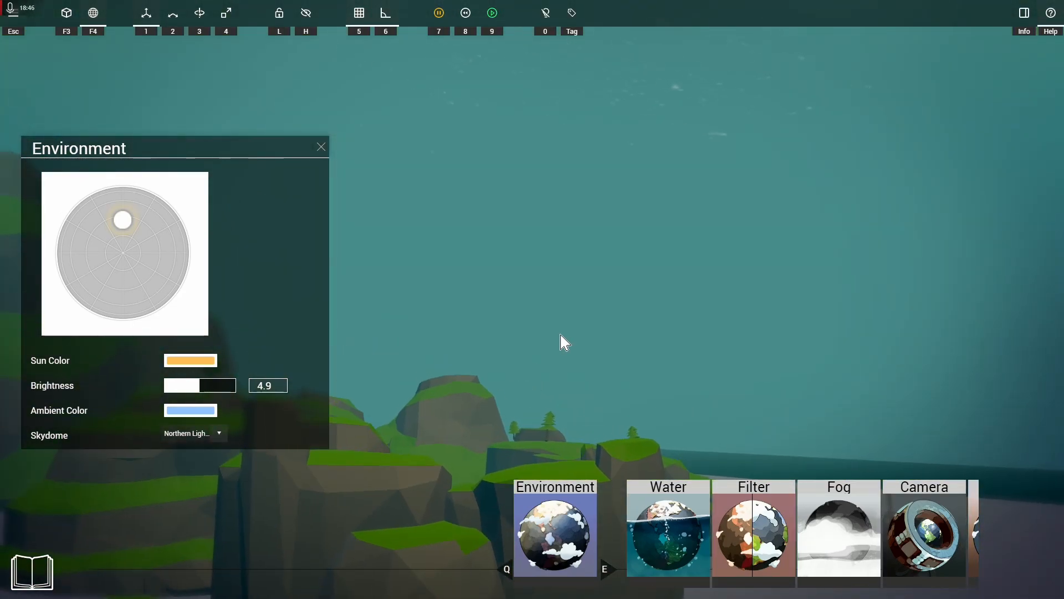
Step: Close the Environment gadget's settings and open the Filter gadget's settings at the bloom values
{"action": "left_click", "coordinate": [321, 147]}
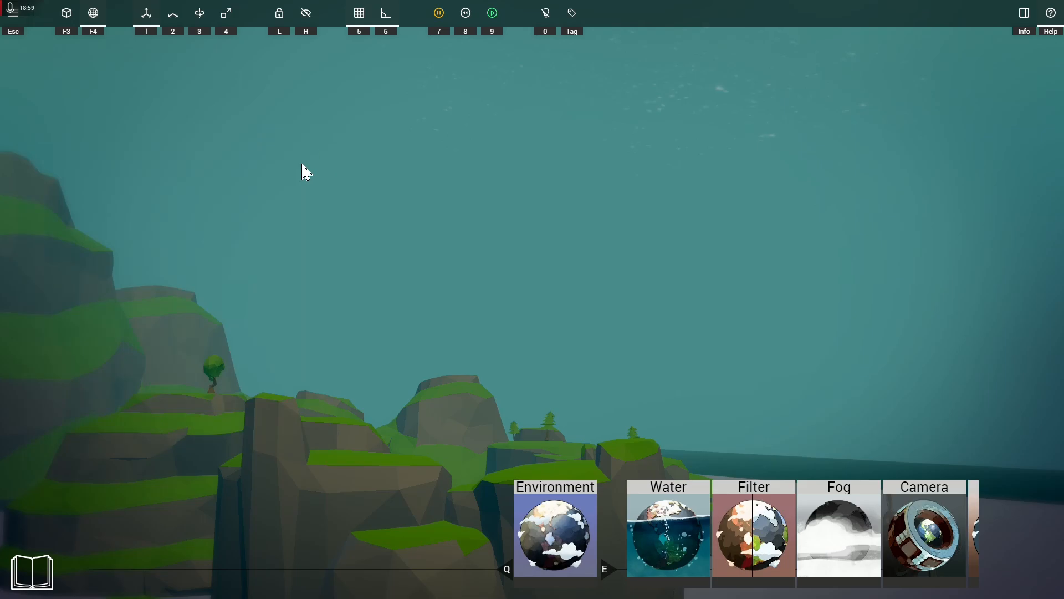
{"action": "key", "text": "e"}
{"action": "key", "text": "e"}
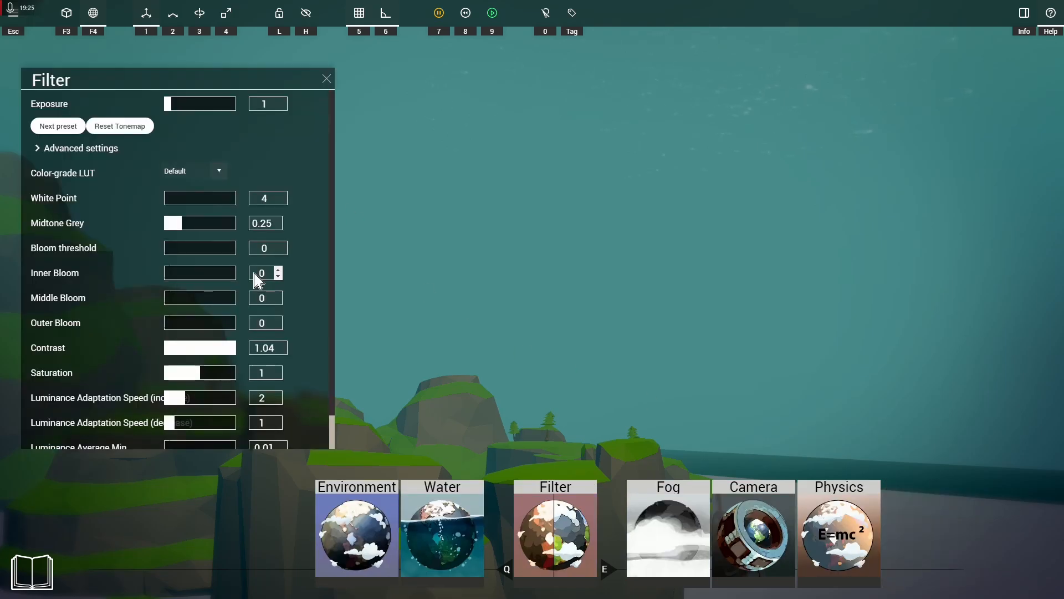